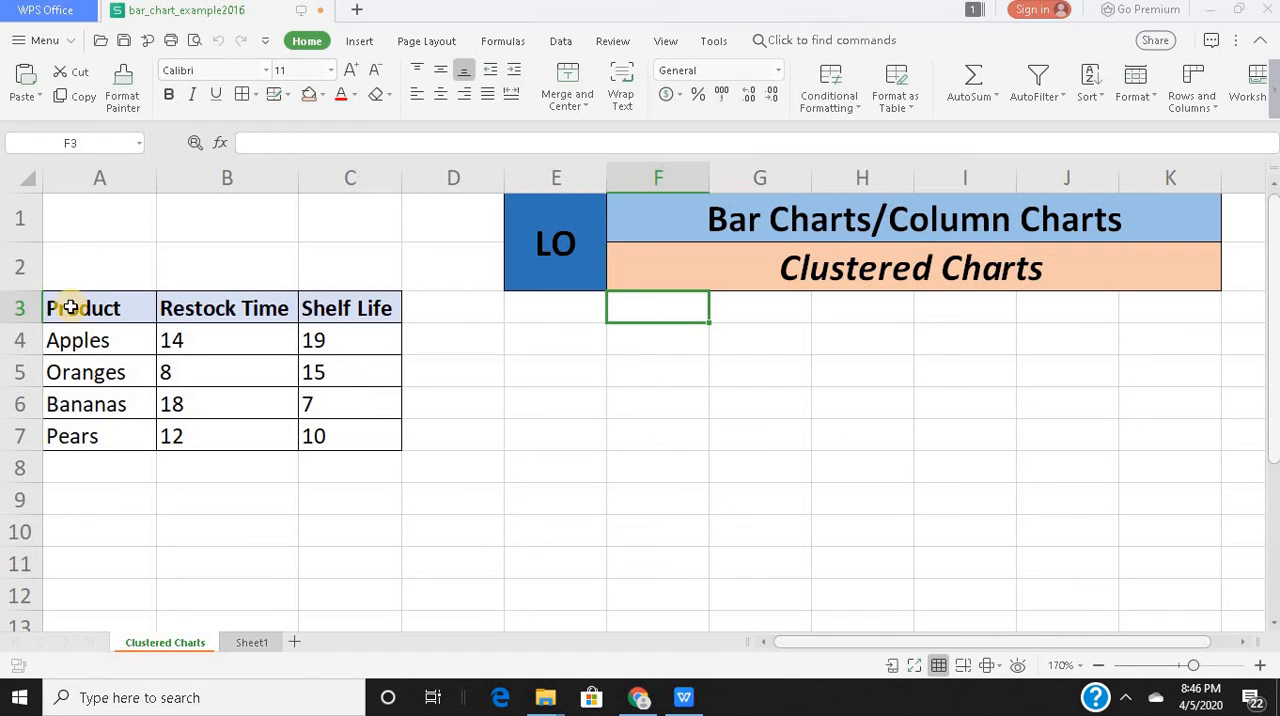
Insert a 2-D clustered column chart from the product table in A3:C7.
left_click_drag(71, 307, 345, 436)
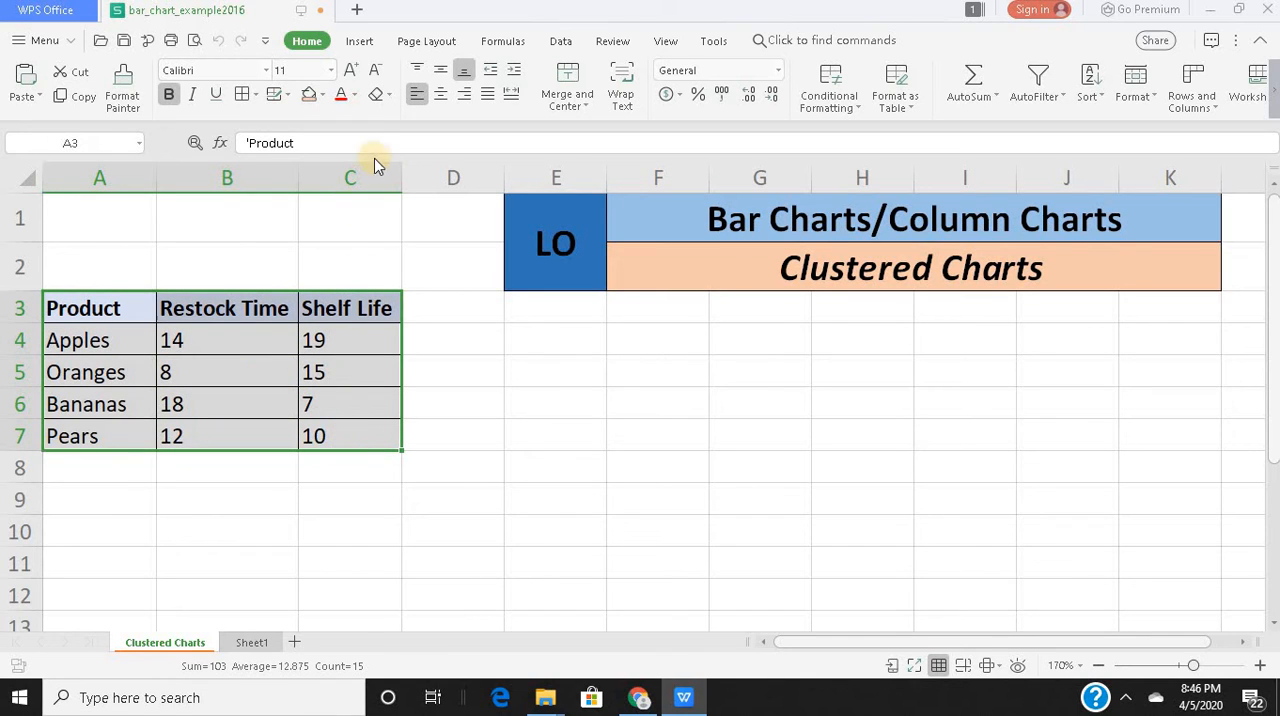
left_click(359, 42)
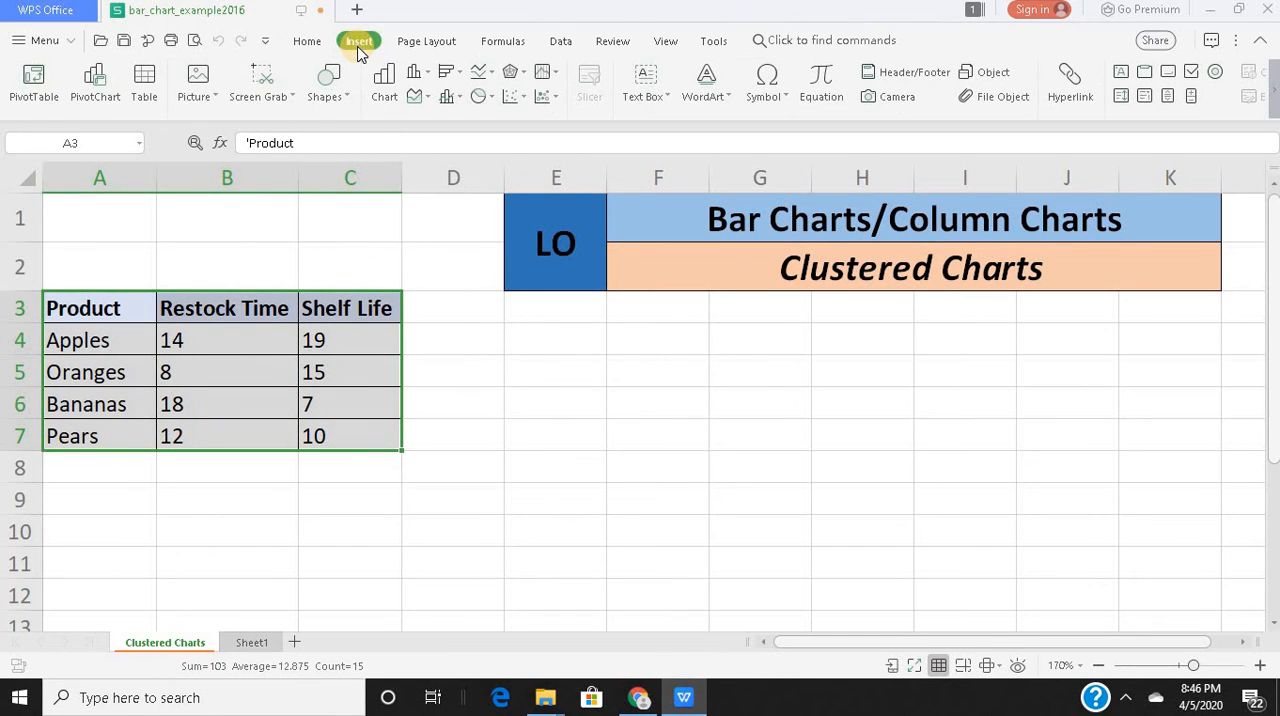
left_click(425, 80)
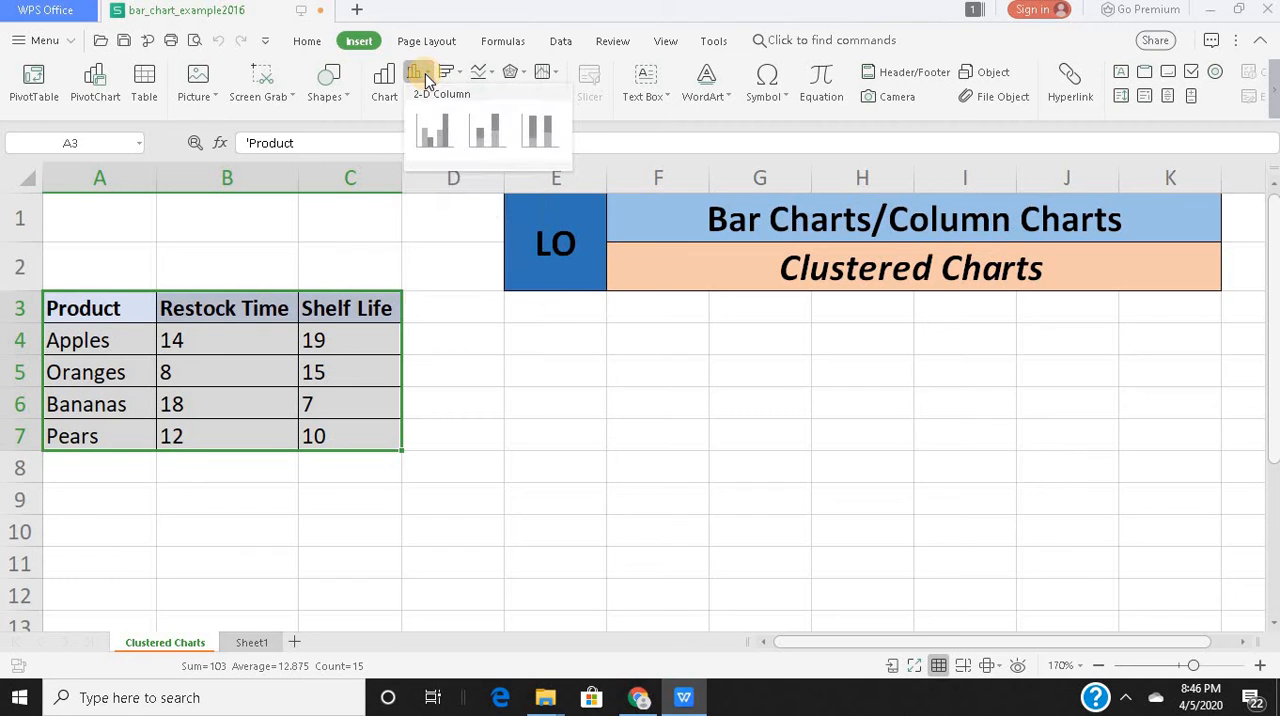
left_click(438, 130)
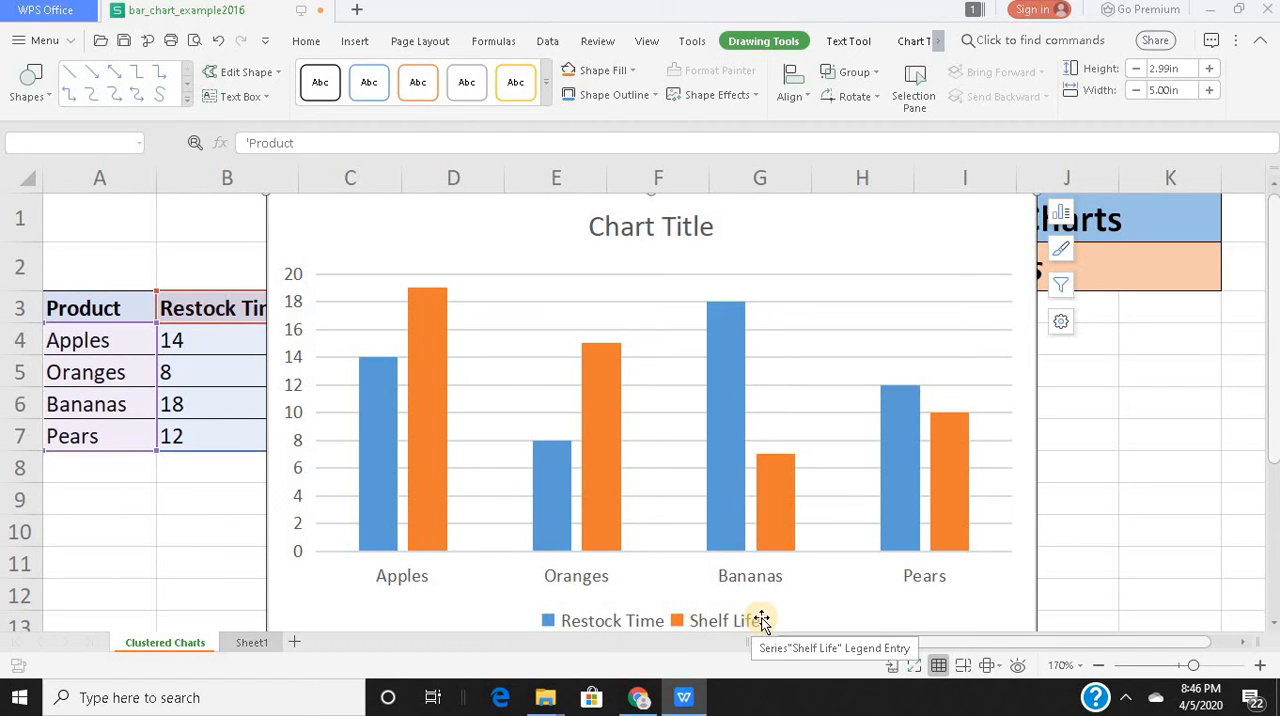
Add axis titles and data labels to the clustered column chart.
mouse_move(437, 450)
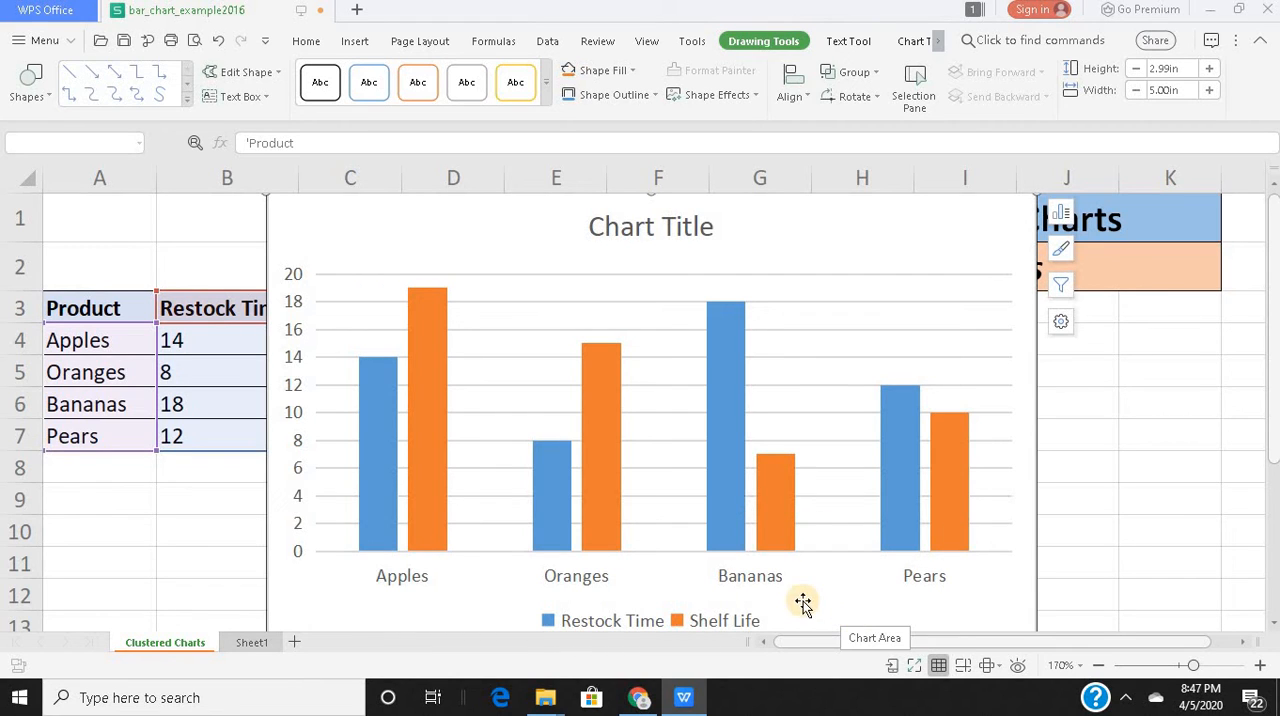
mouse_move(713, 362)
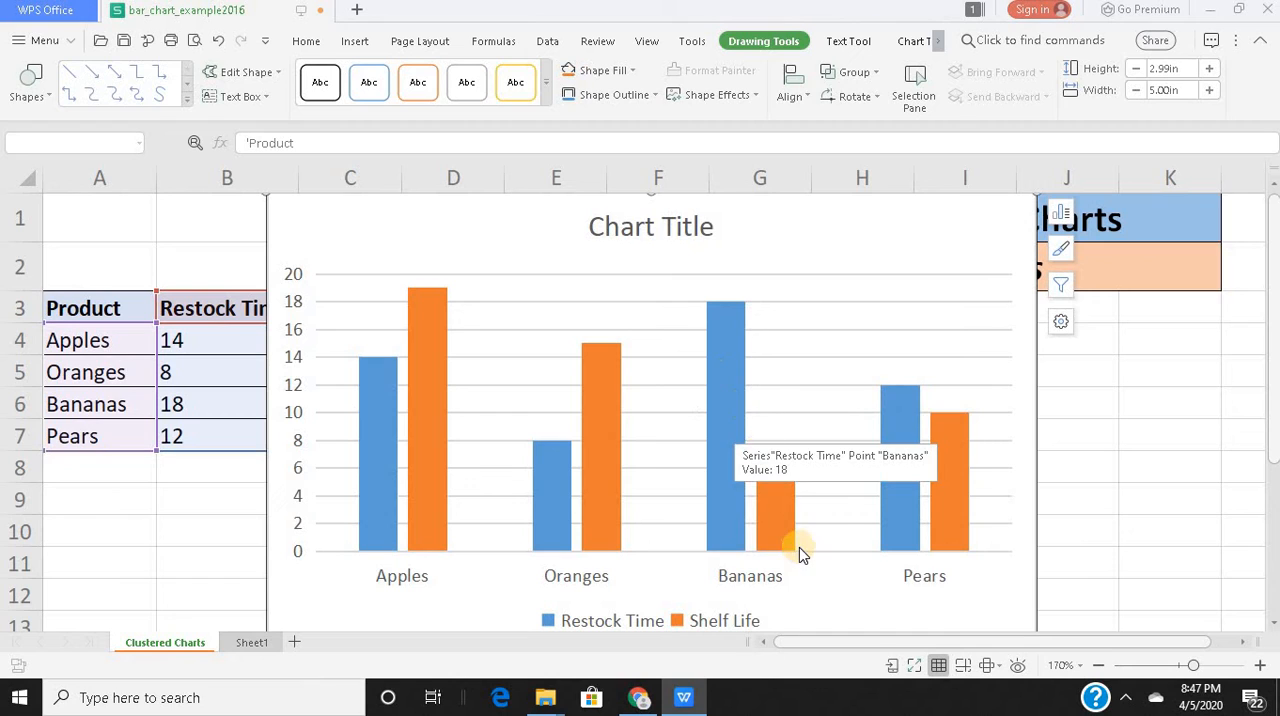
mouse_move(780, 518)
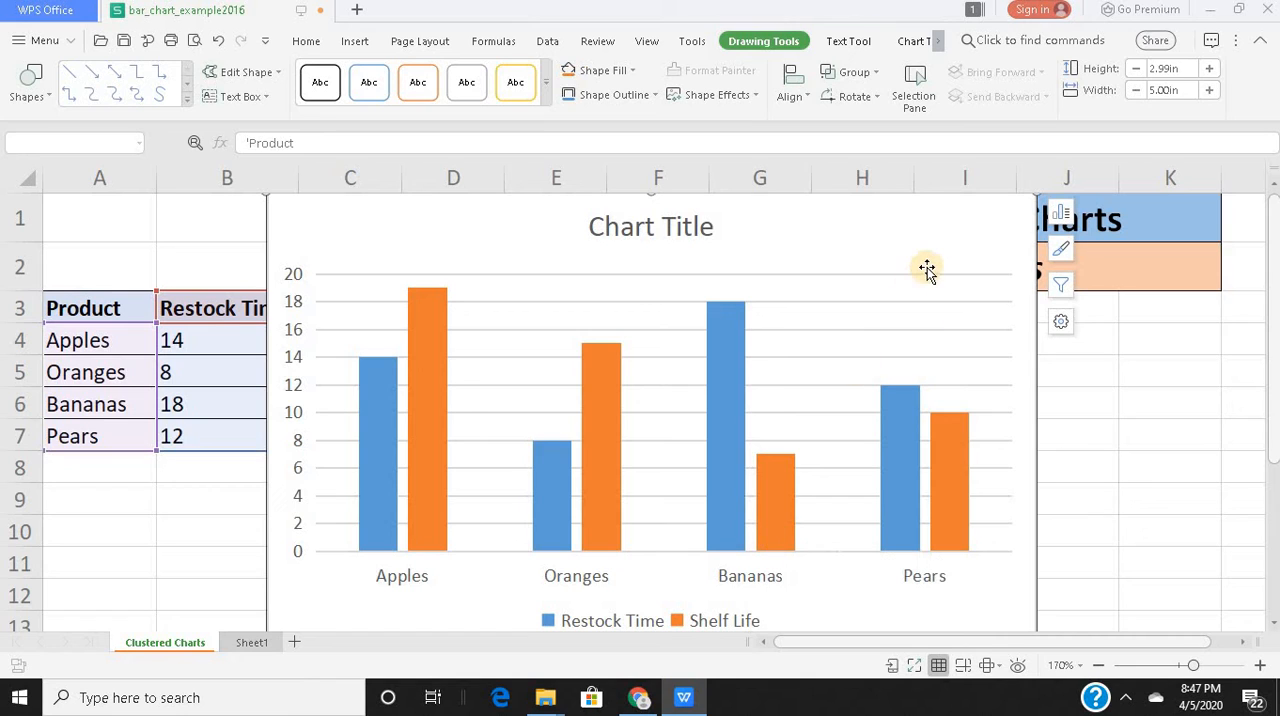
left_click(1062, 222)
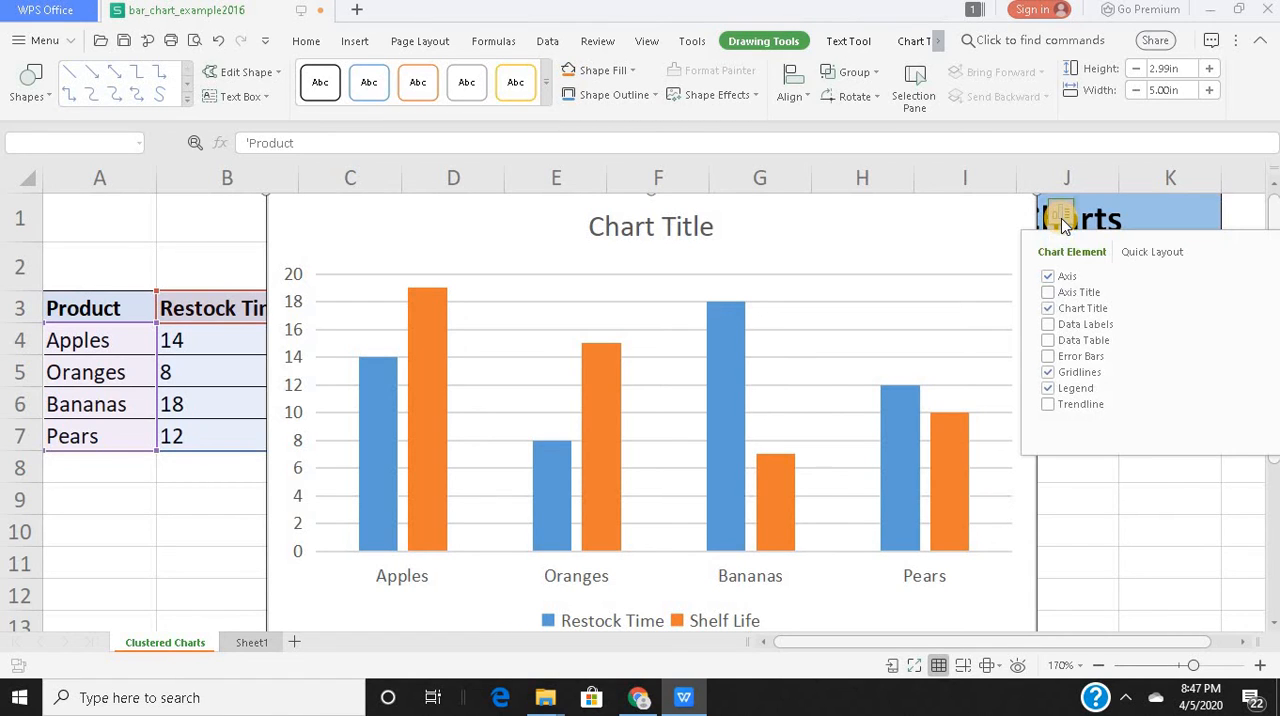
left_click(1047, 293)
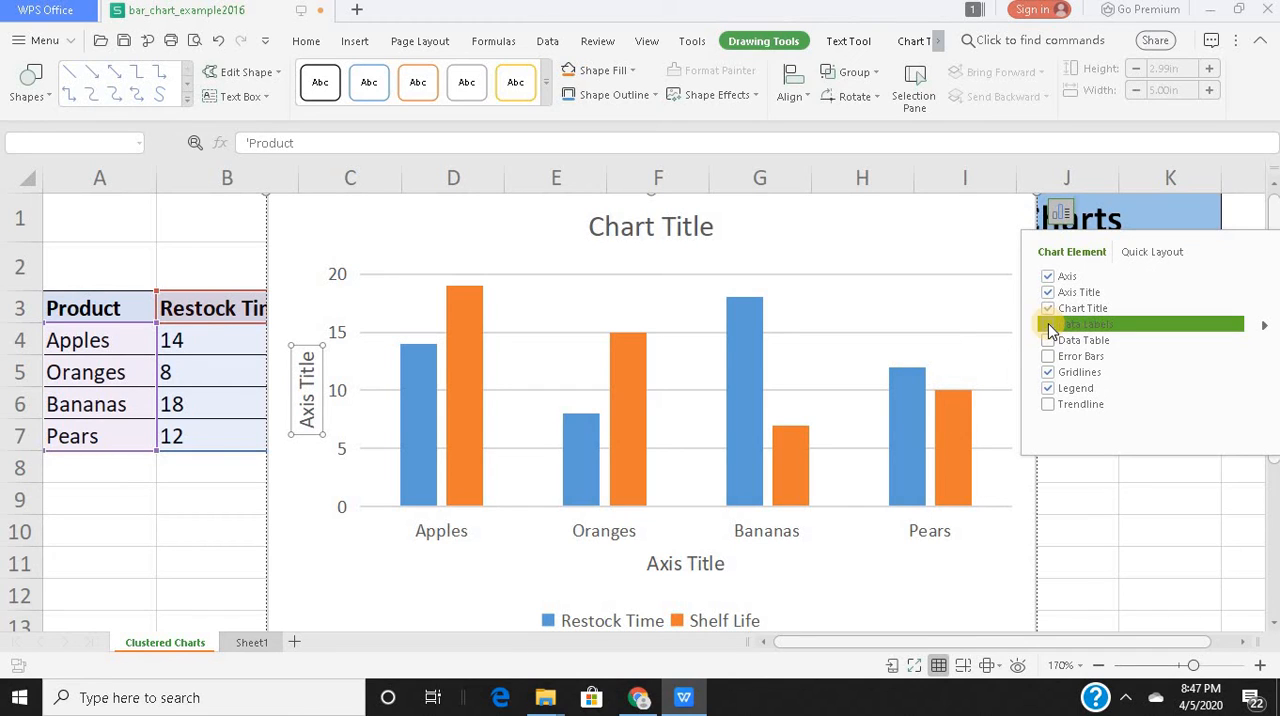
left_click(1048, 325)
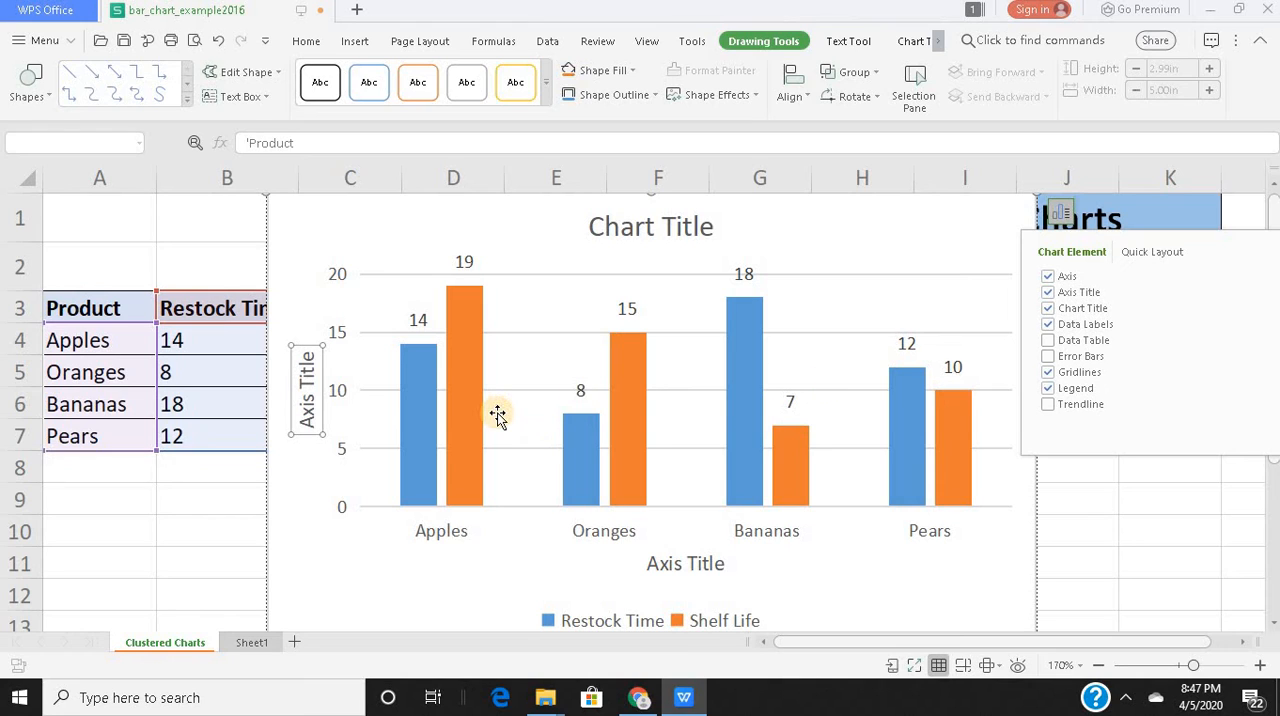
Rename the column chart's vertical axis title to "Days".
left_click(309, 355)
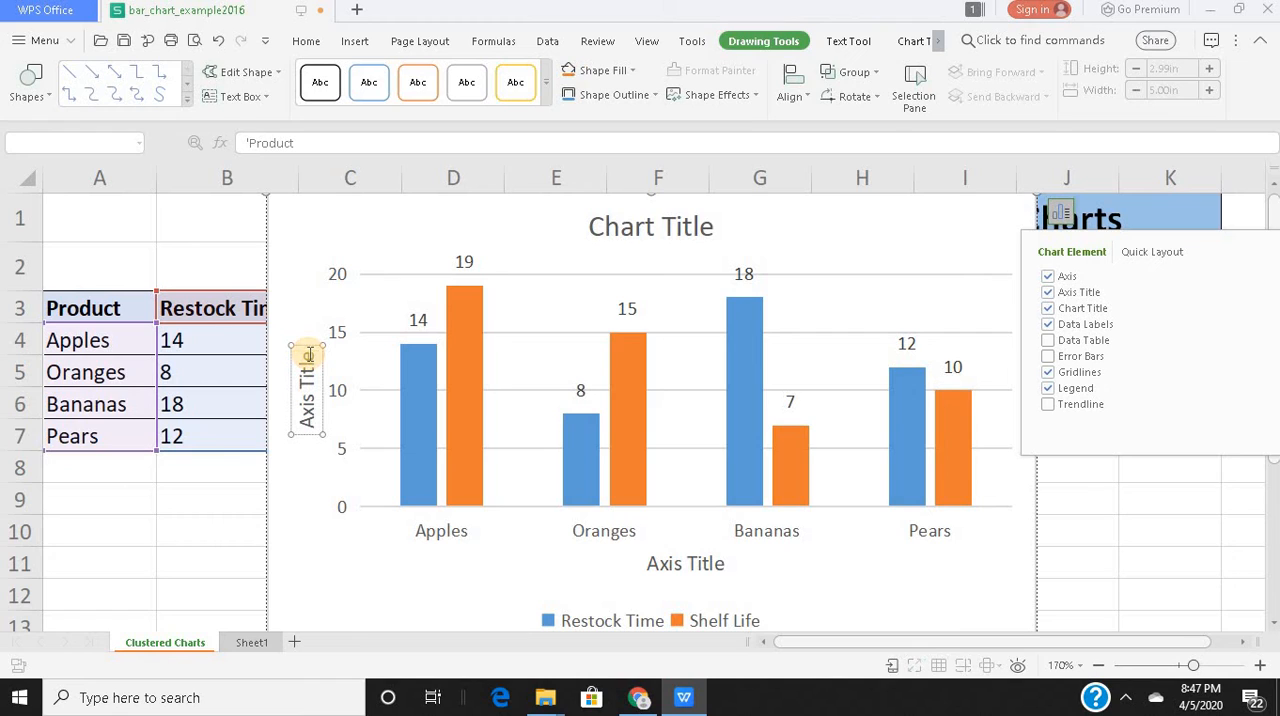
key("BackSpace")
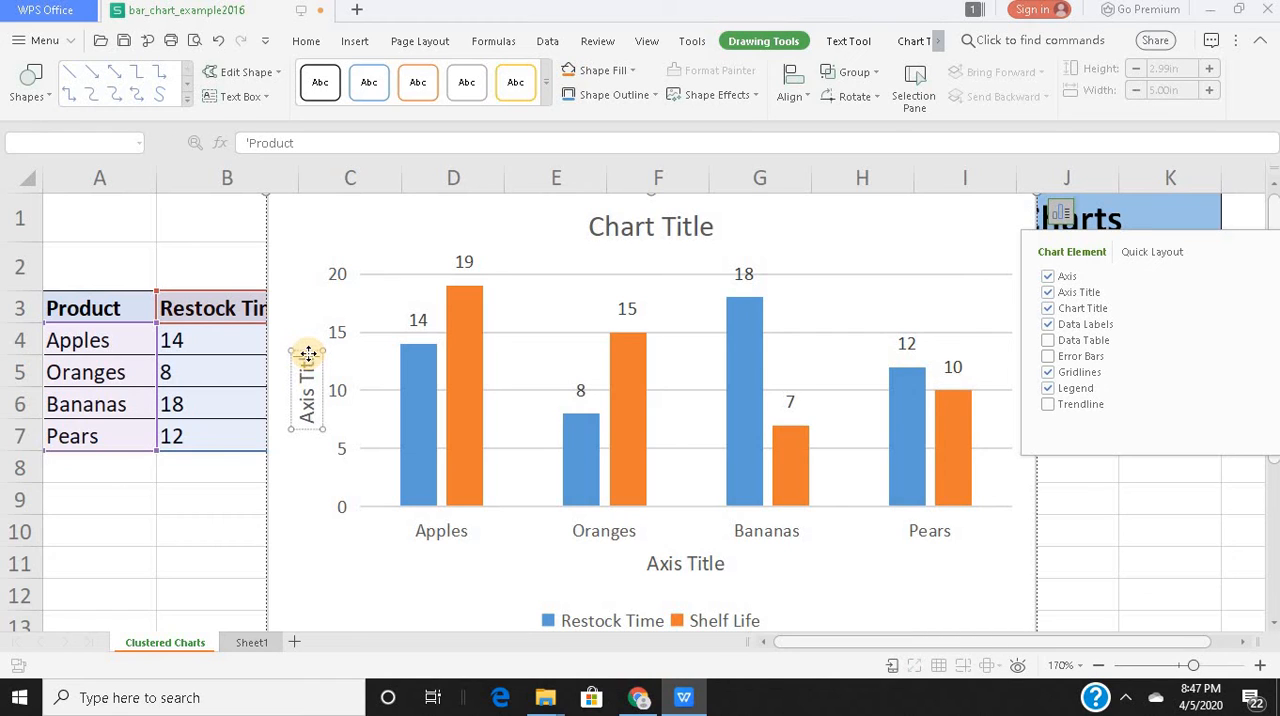
key("BackSpace")
key("BackSpace")
key("BackSpace")
key("BackSpace")
key("BackSpace")
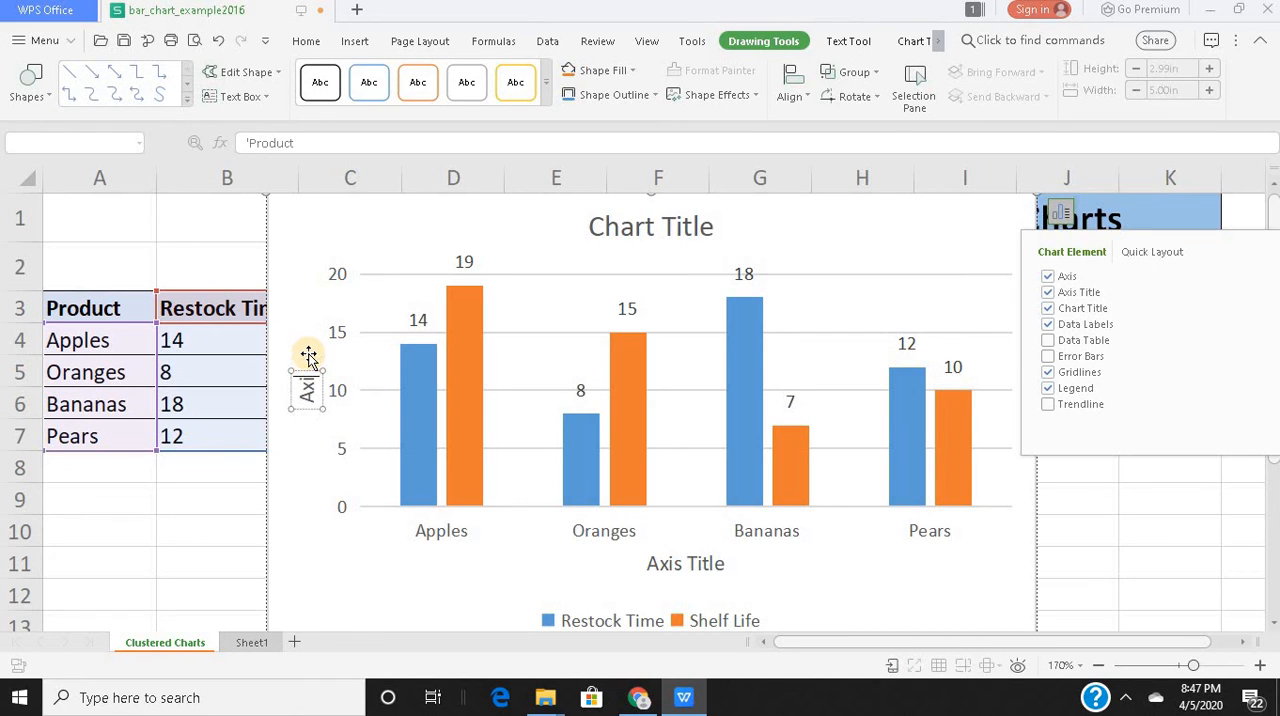
key("BackSpace")
key("BackSpace")
key("BackSpace")
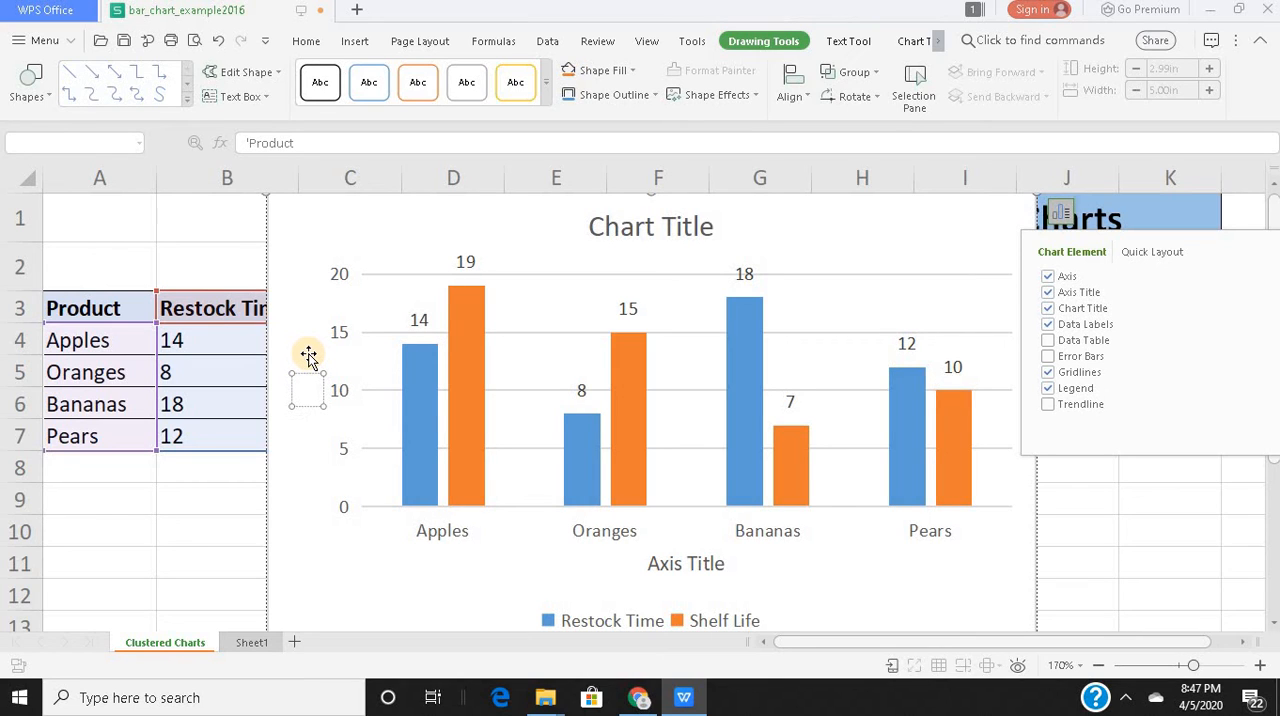
type("Days")
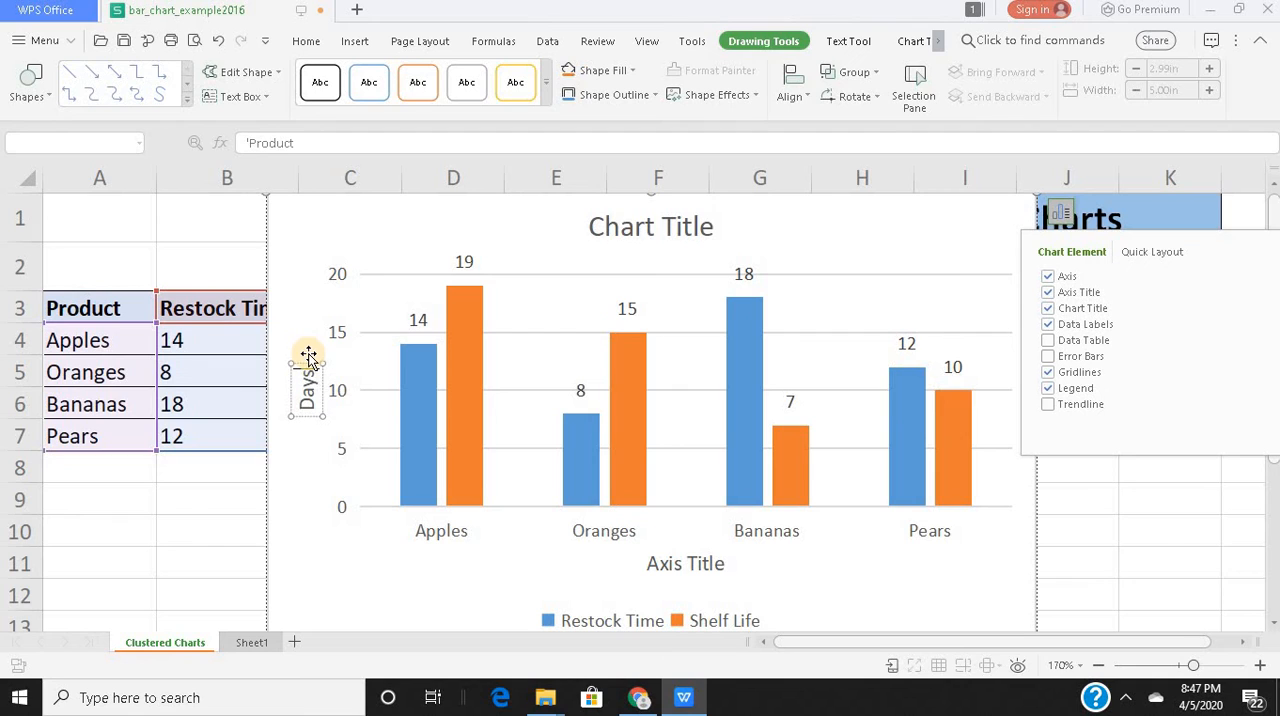
Rename the column chart's horizontal axis title to "Products".
left_click(703, 572)
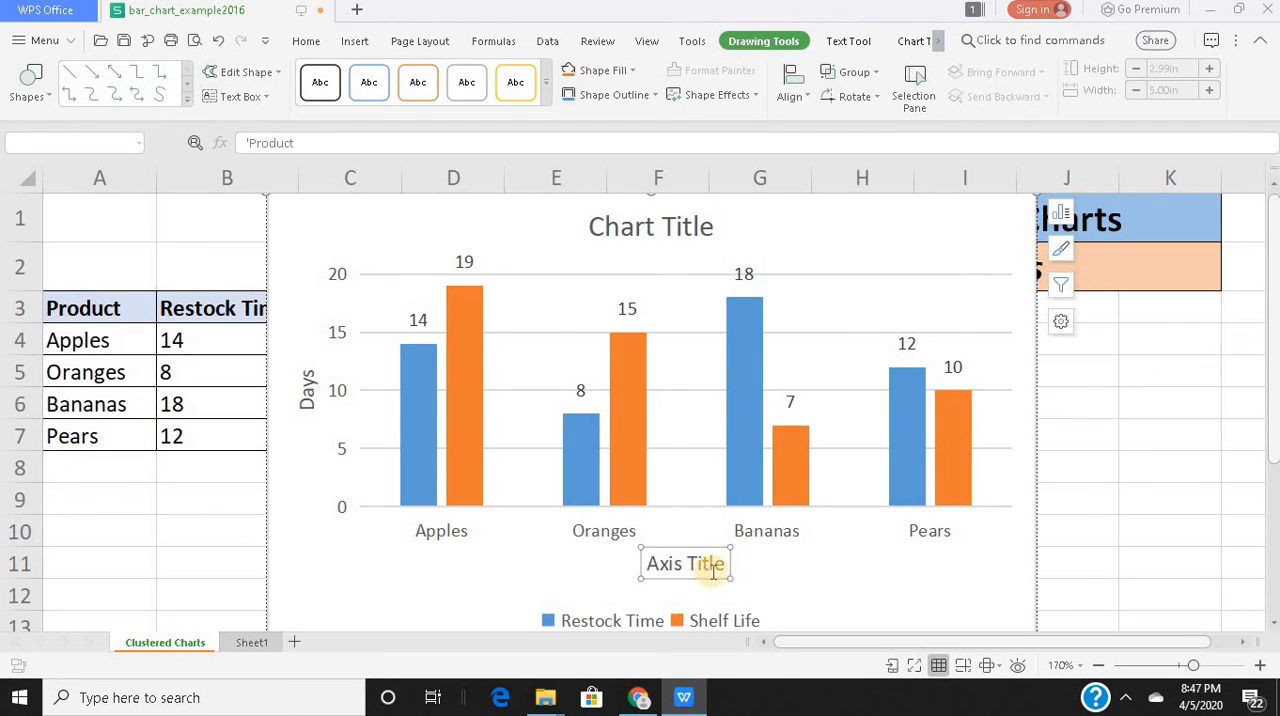
left_click(722, 565)
key("BackSpace")
key("BackSpace")
key("BackSpace")
key("BackSpace")
key("BackSpace")
key("BackSpace")
key("BackSpace")
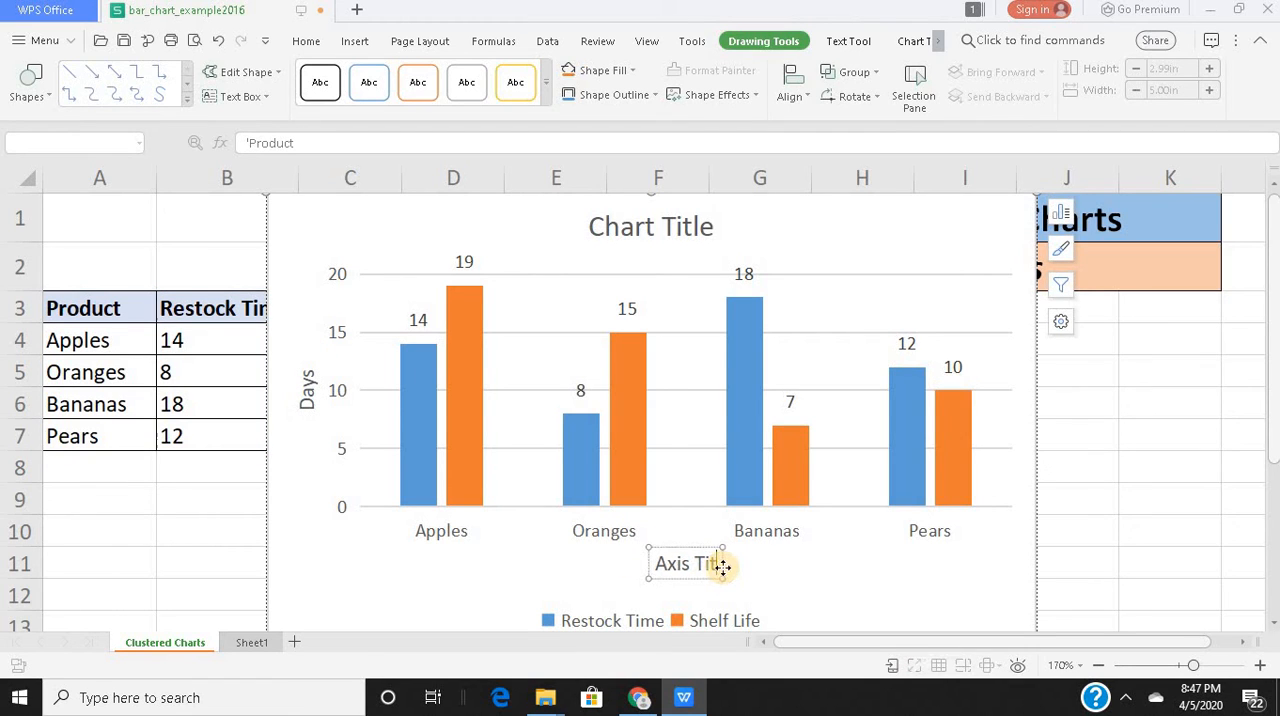
key("BackSpace")
key("BackSpace")
key("BackSpace")
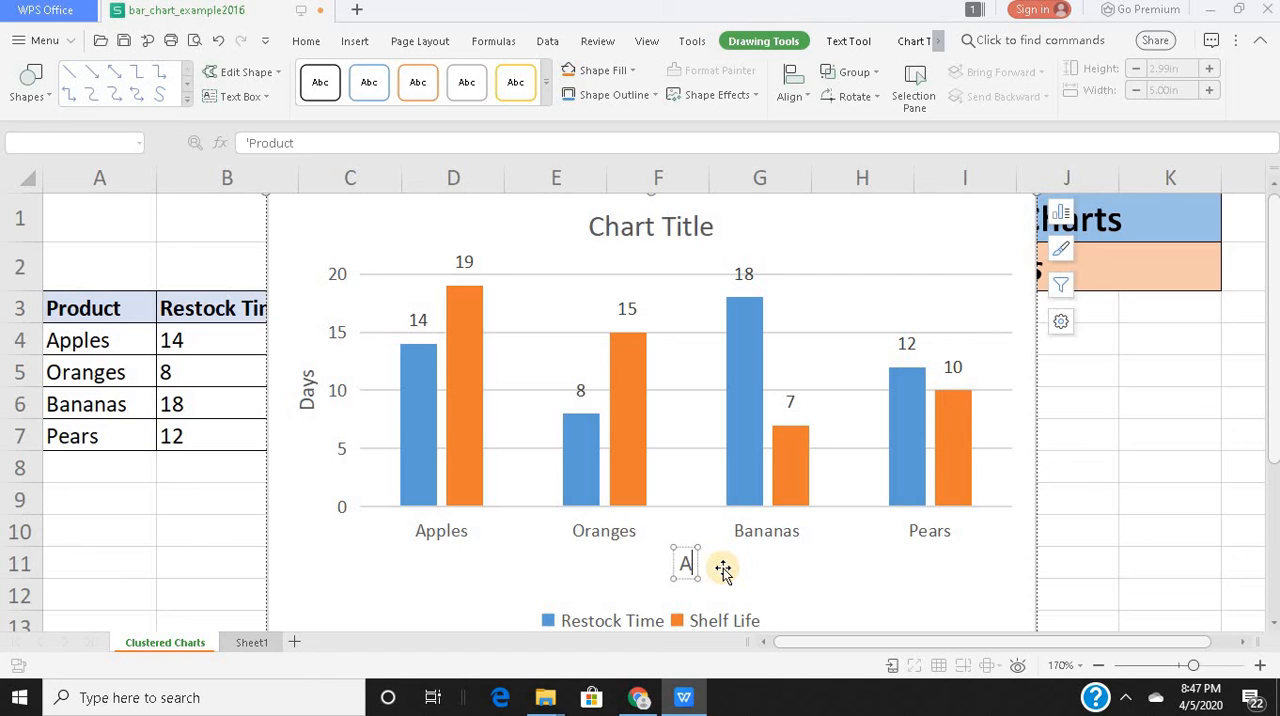
type("Products")
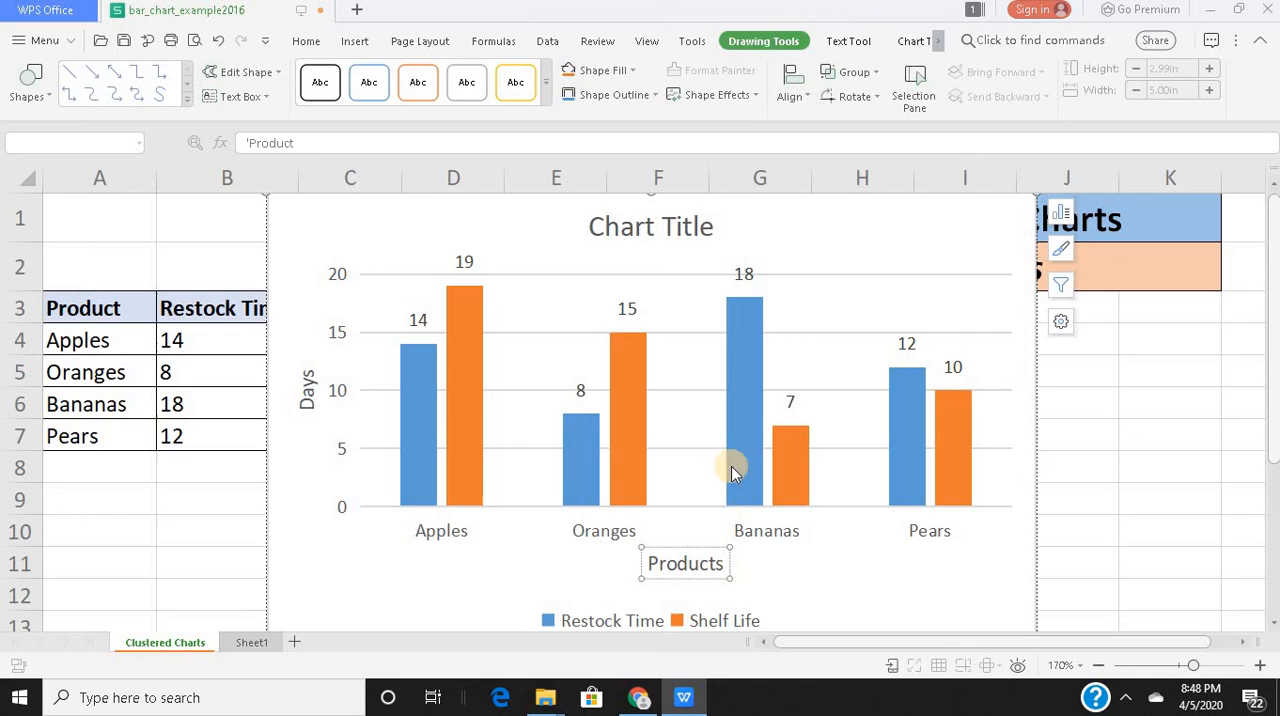
Replace the column chart's title with "Clustered Column Chart".
left_click(706, 227)
left_click(706, 227)
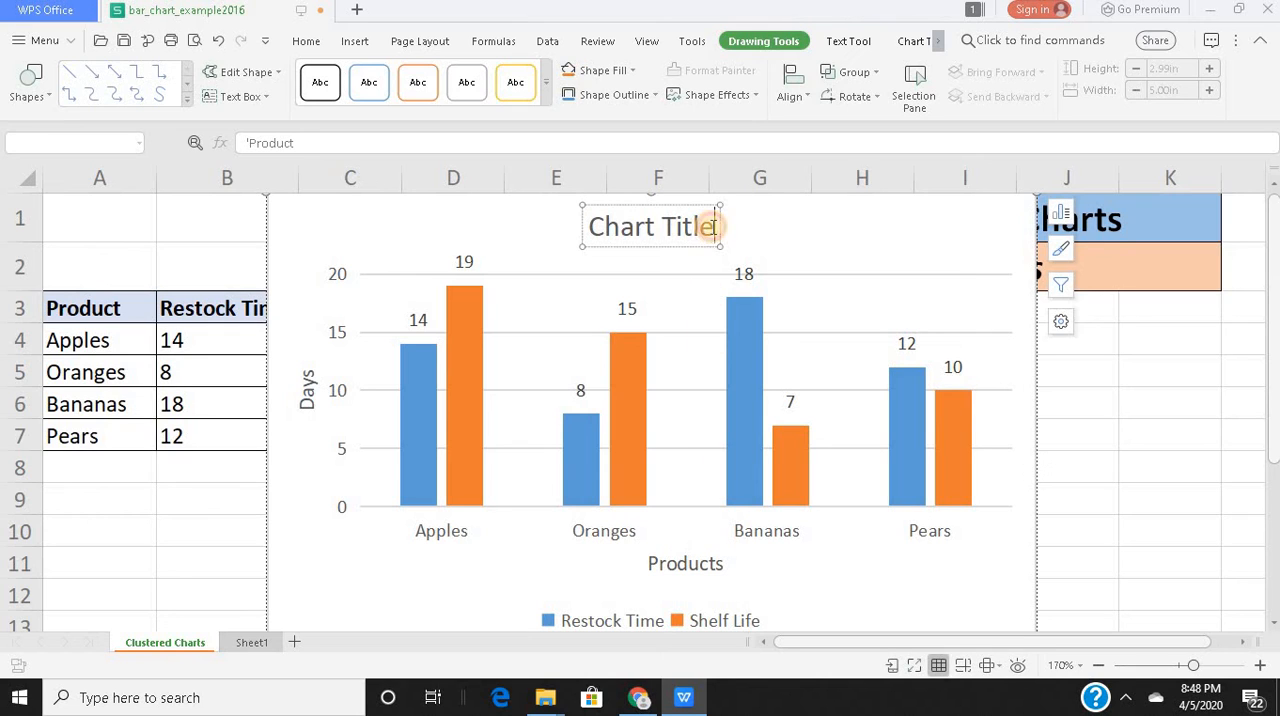
key("BackSpace")
key("BackSpace")
key("BackSpace")
key("BackSpace")
key("BackSpace")
key("BackSpace")
key("BackSpace")
key("BackSpace")
key("BackSpace")
key("BackSpace")
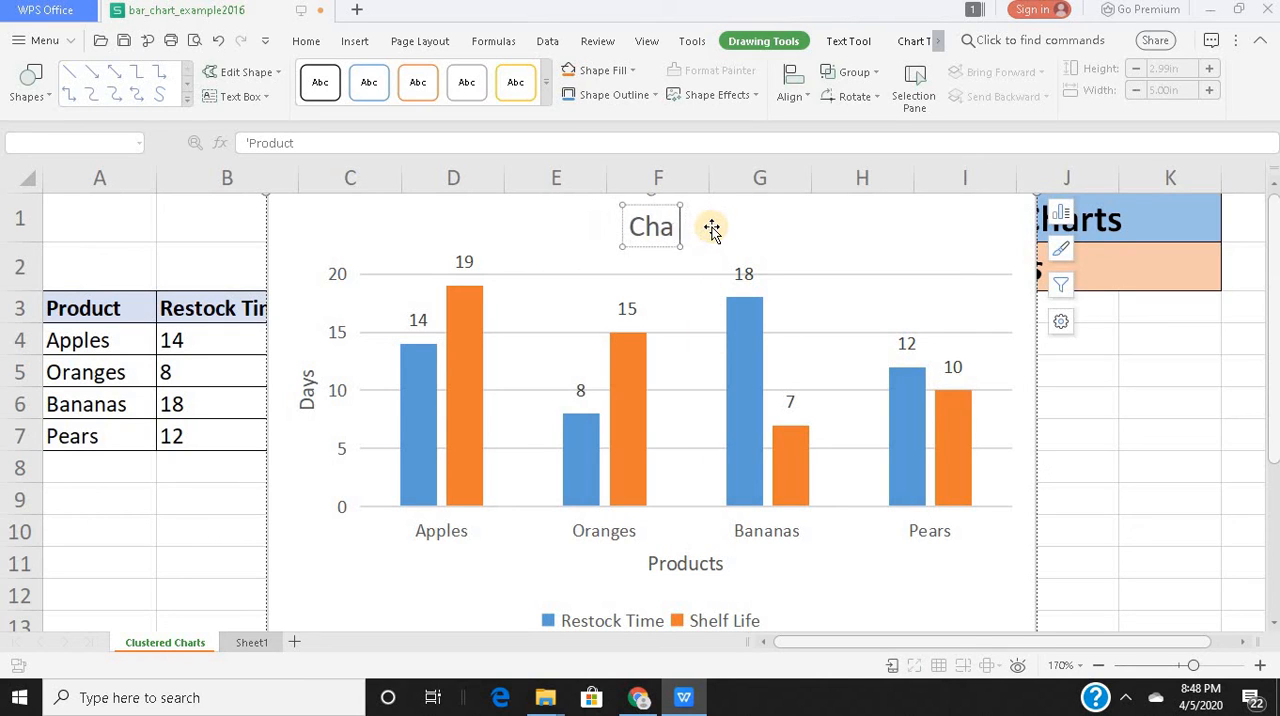
type("lus")
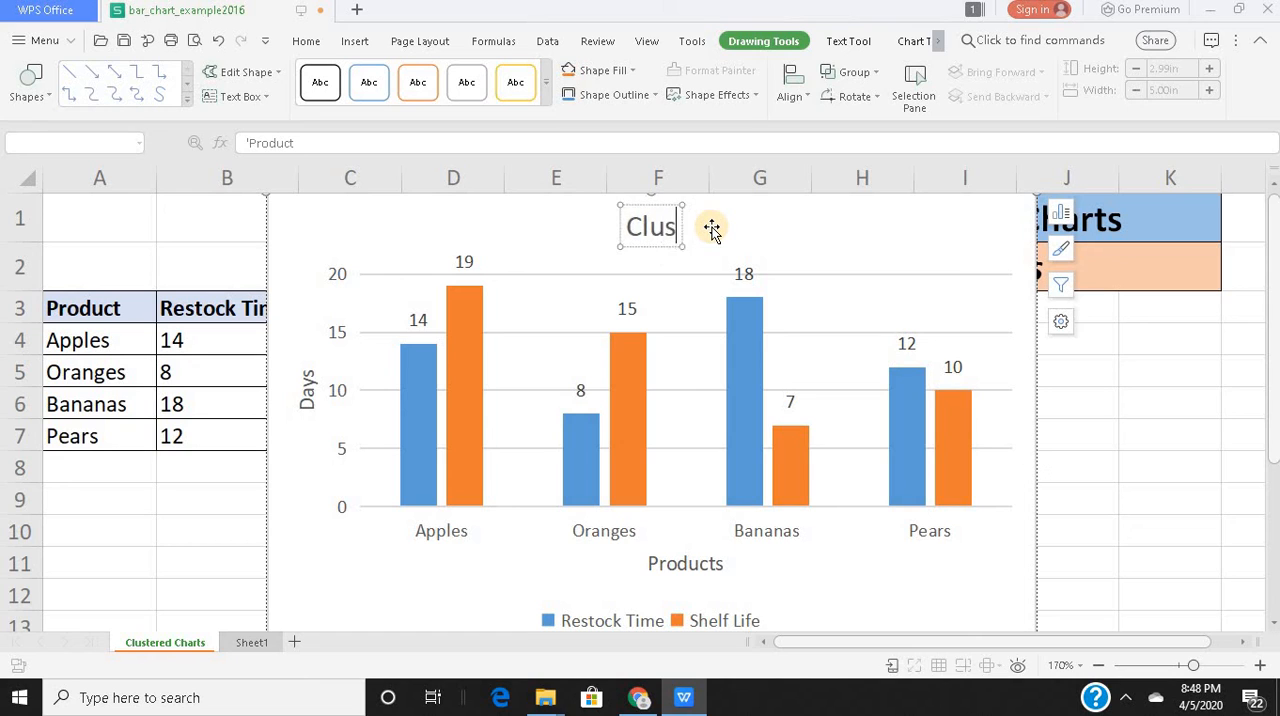
type("tered Co")
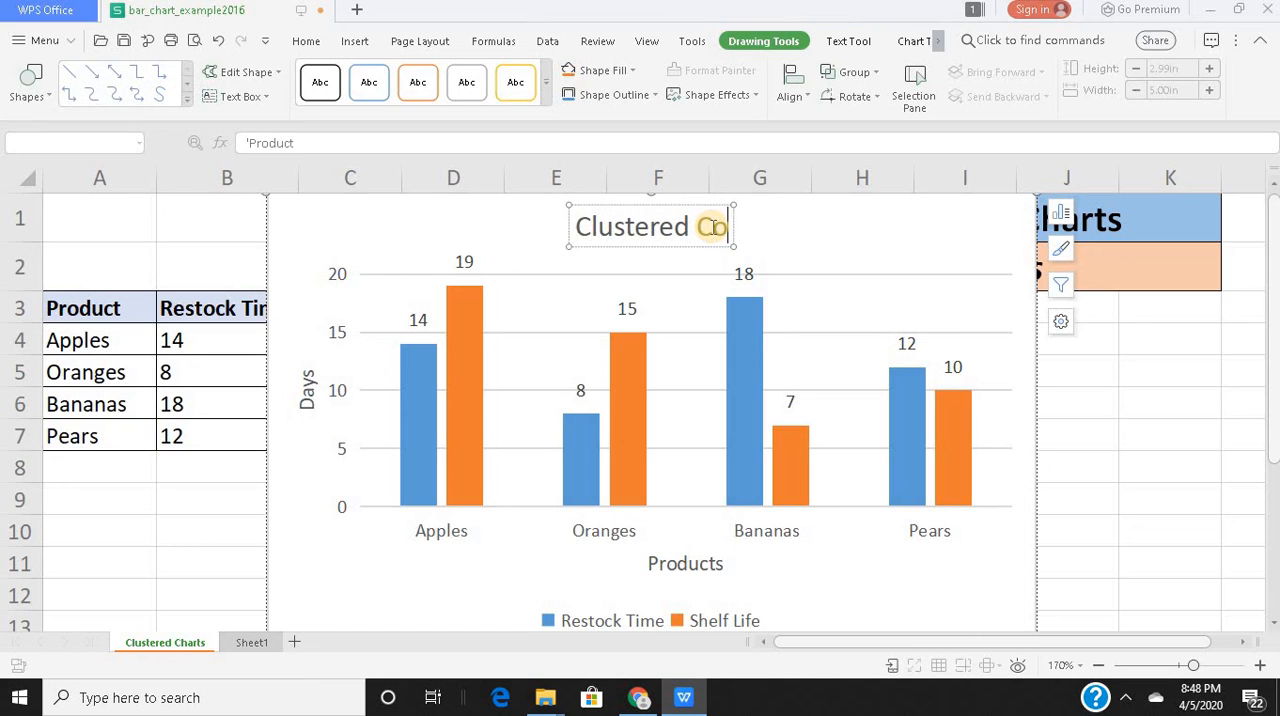
type("lumn Chart")
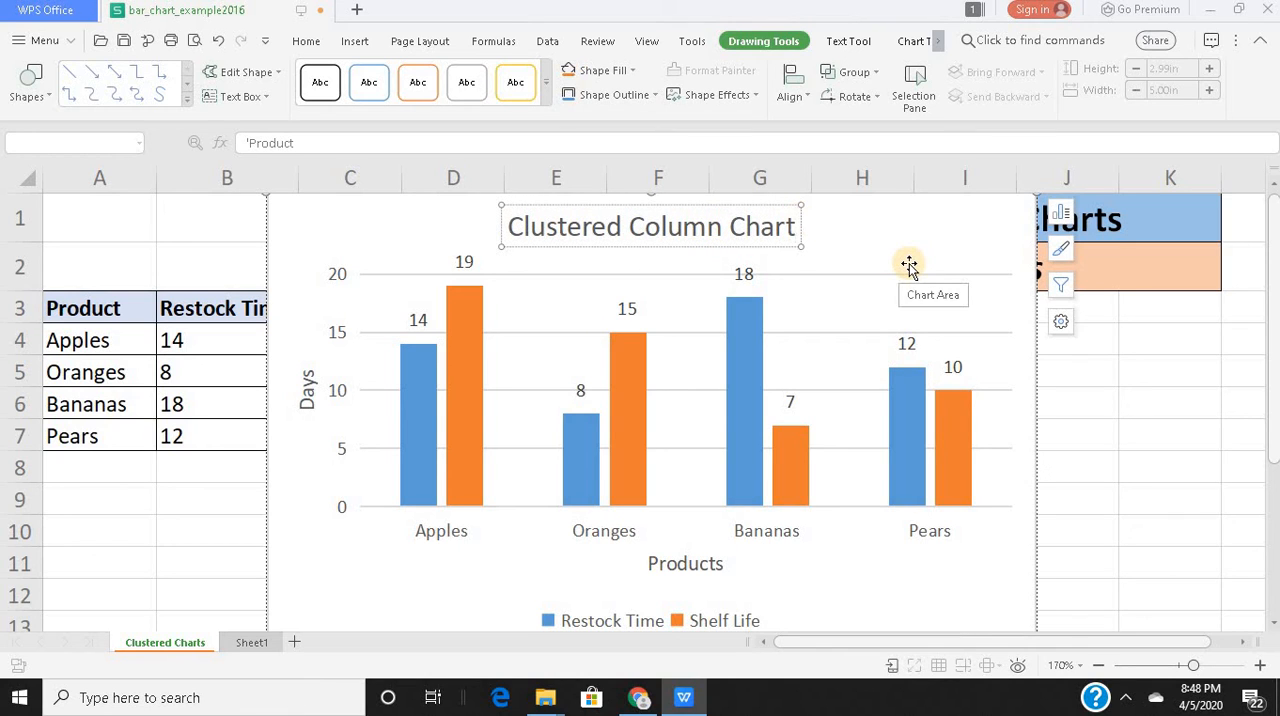
Delete the column chart and insert a 2-D clustered bar chart from the product table in A3:C7.
left_click(975, 261)
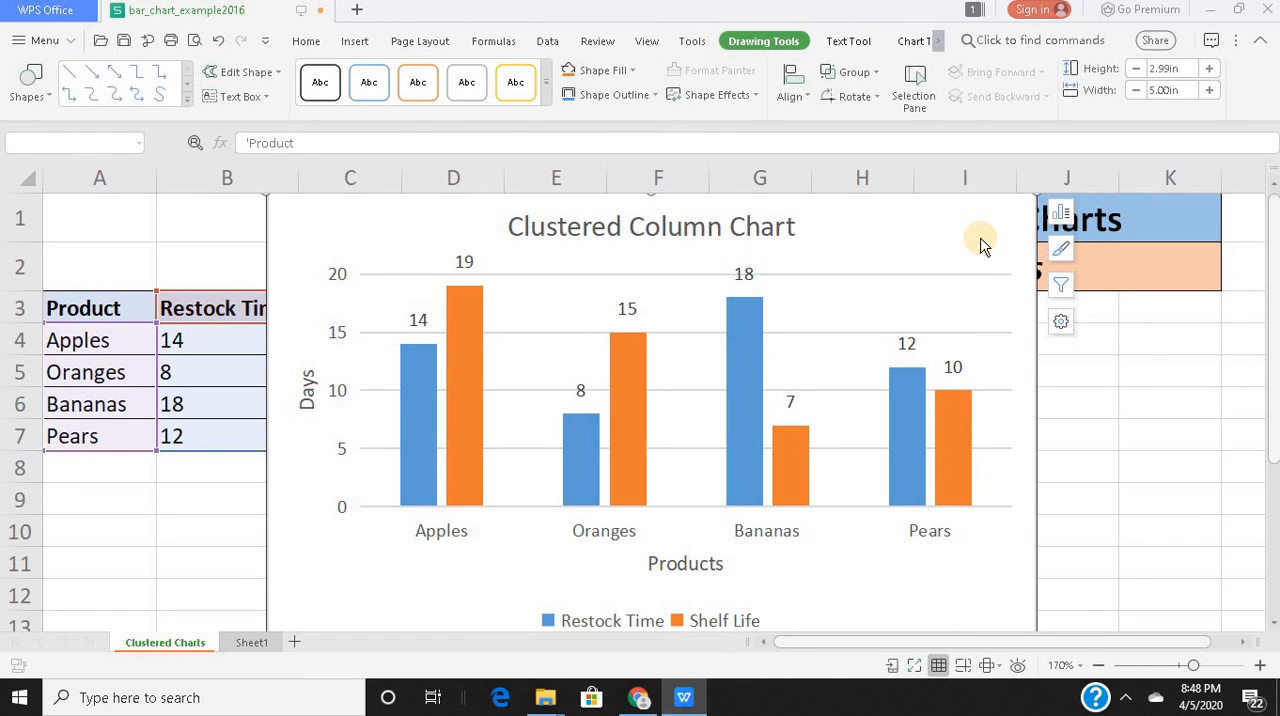
key("Delete")
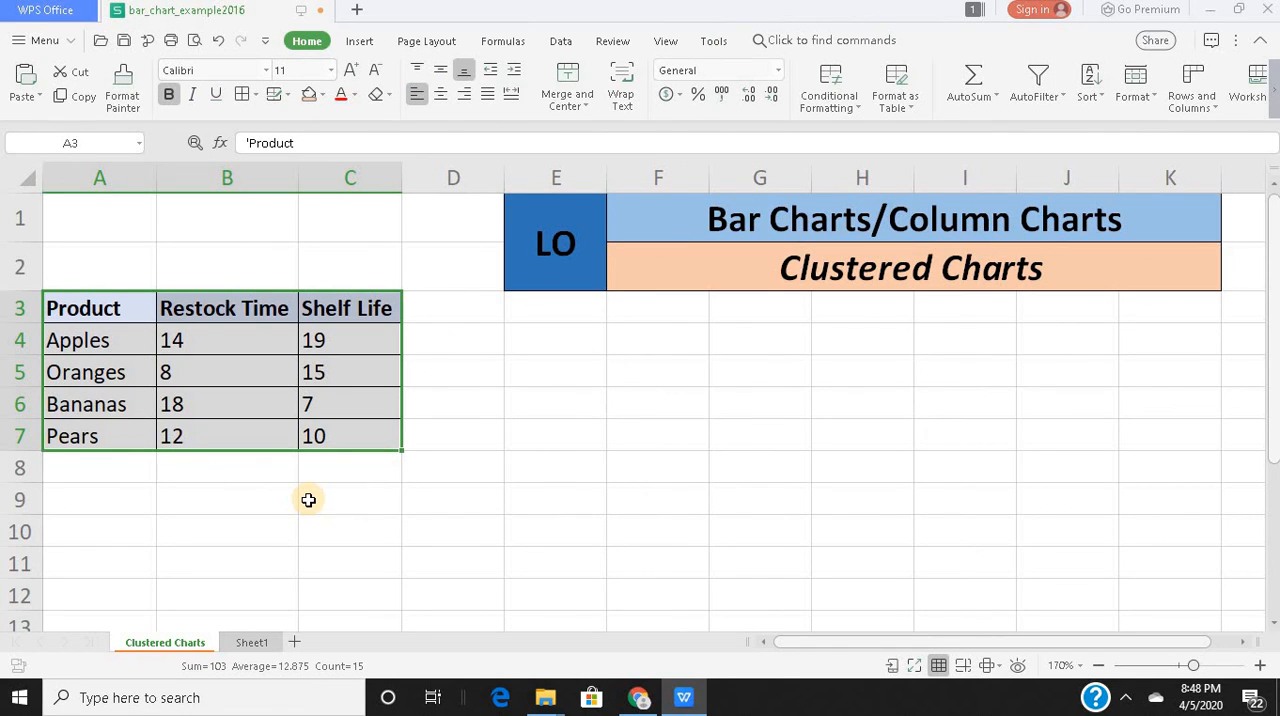
left_click(362, 42)
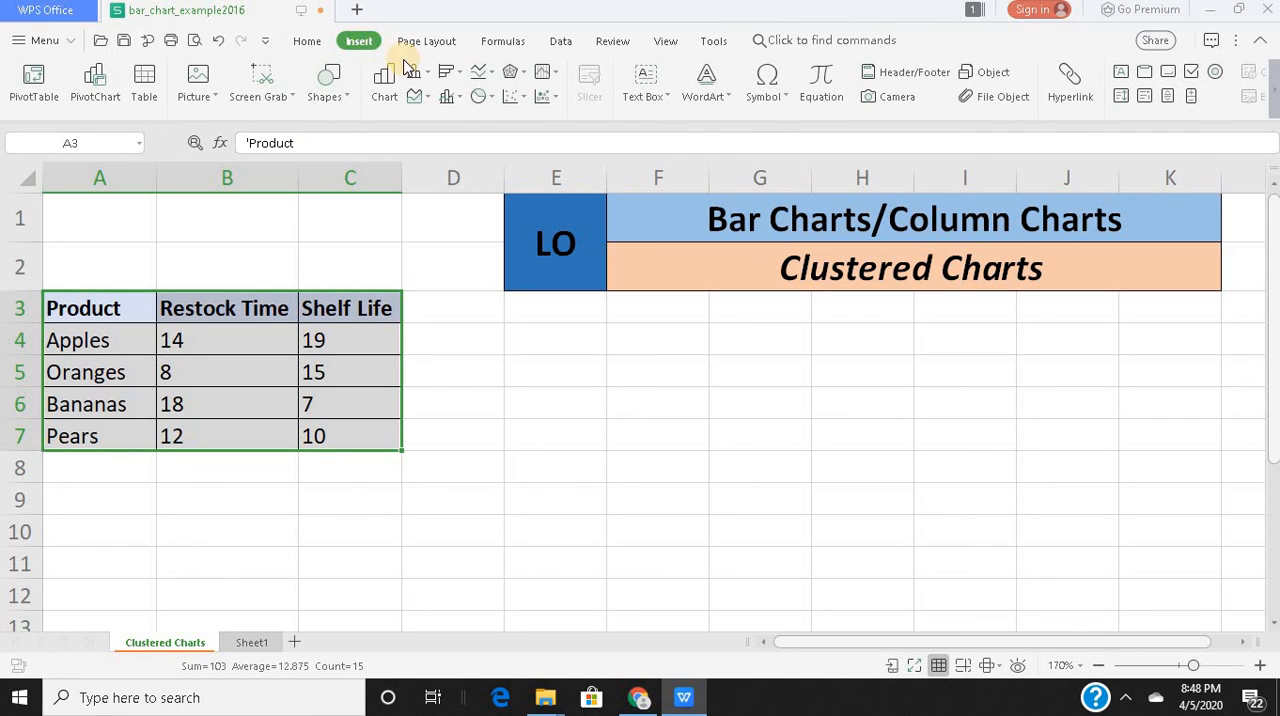
left_click(455, 76)
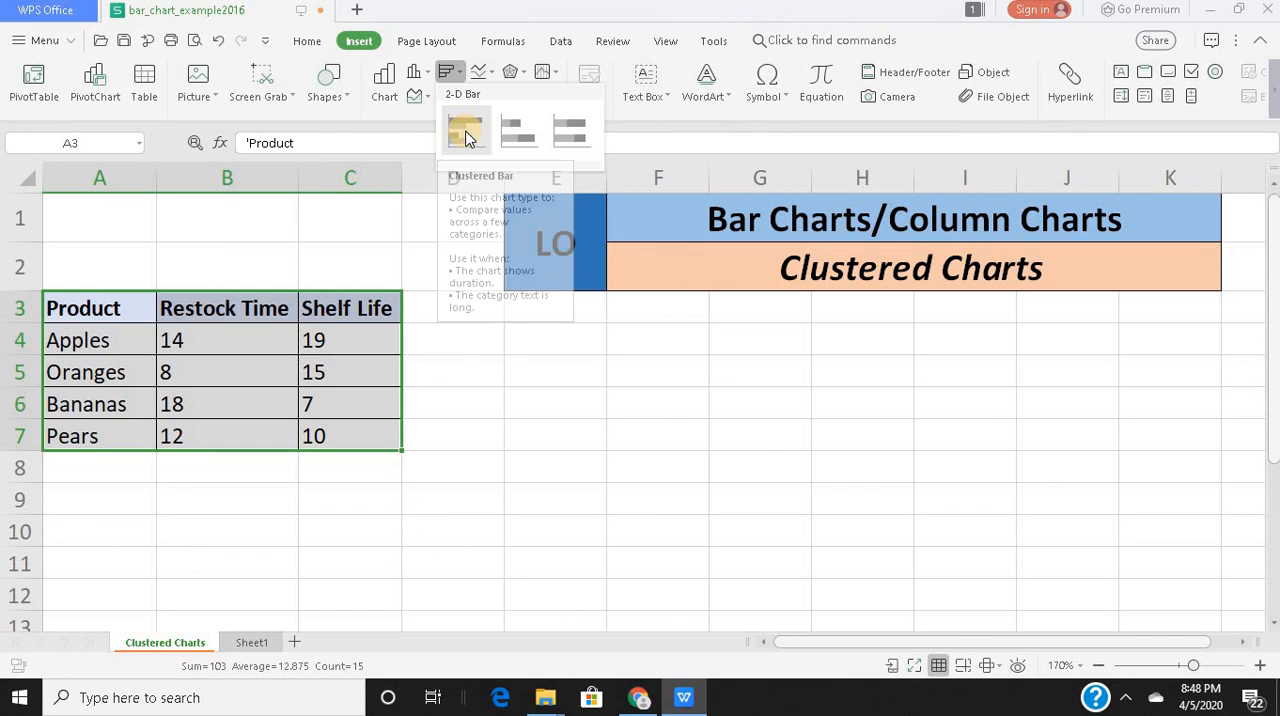
left_click(465, 137)
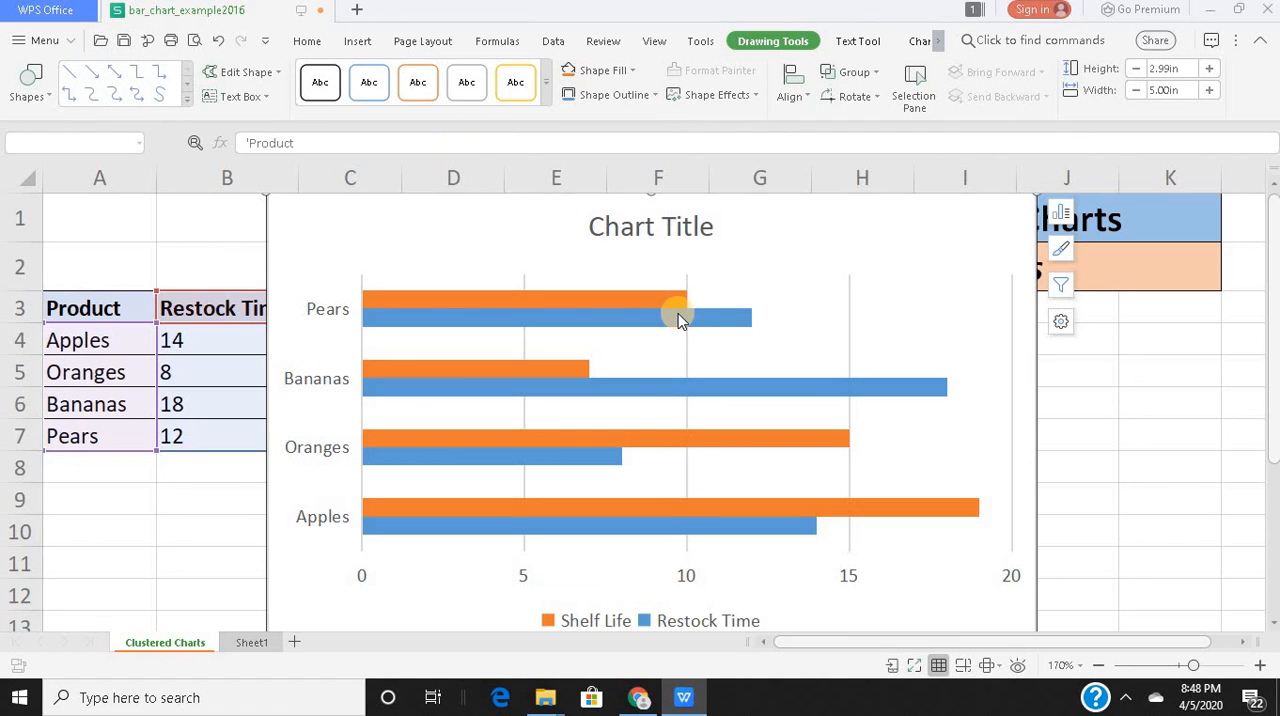
Add axis titles and data labels to the clustered bar chart.
mouse_move(846, 450)
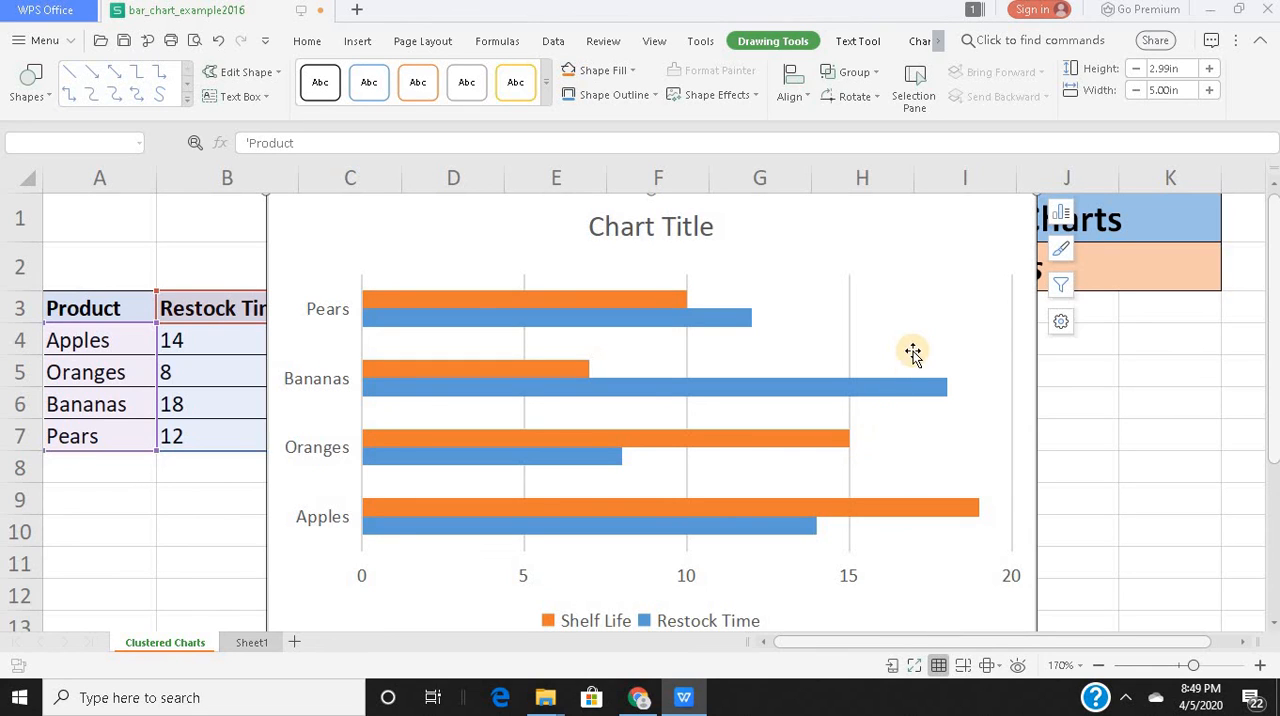
left_click(1062, 216)
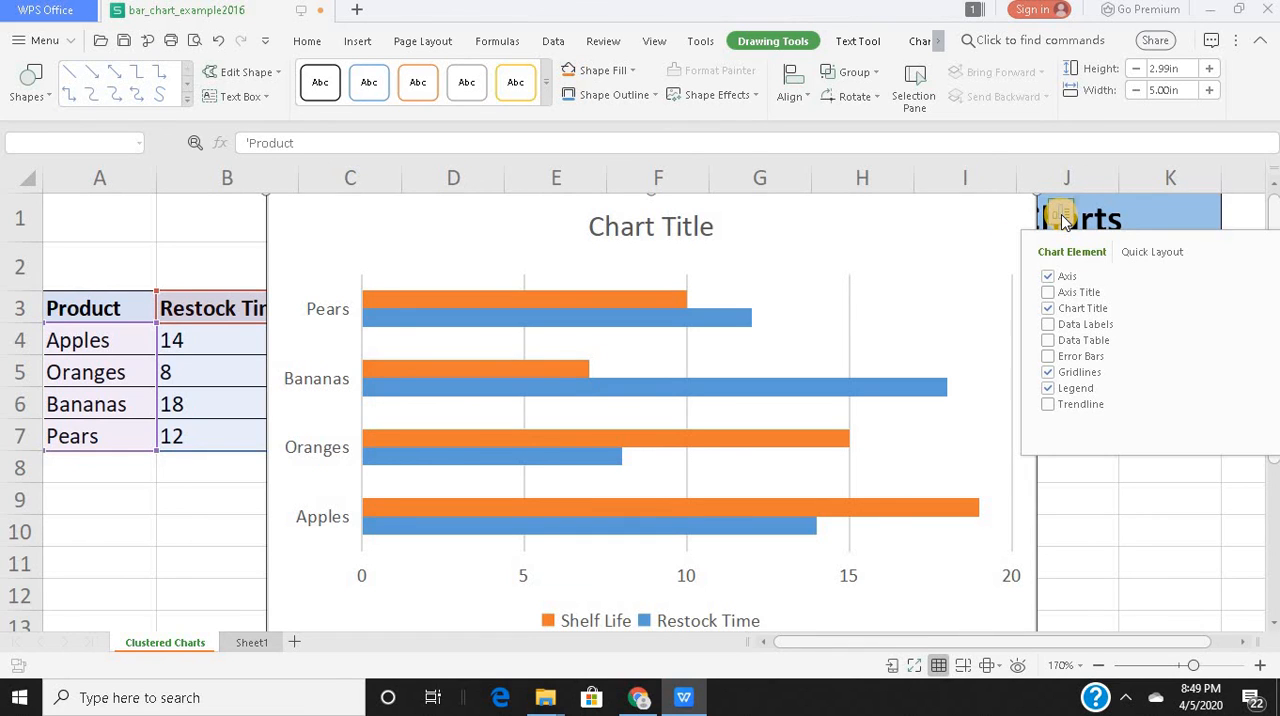
left_click(1050, 292)
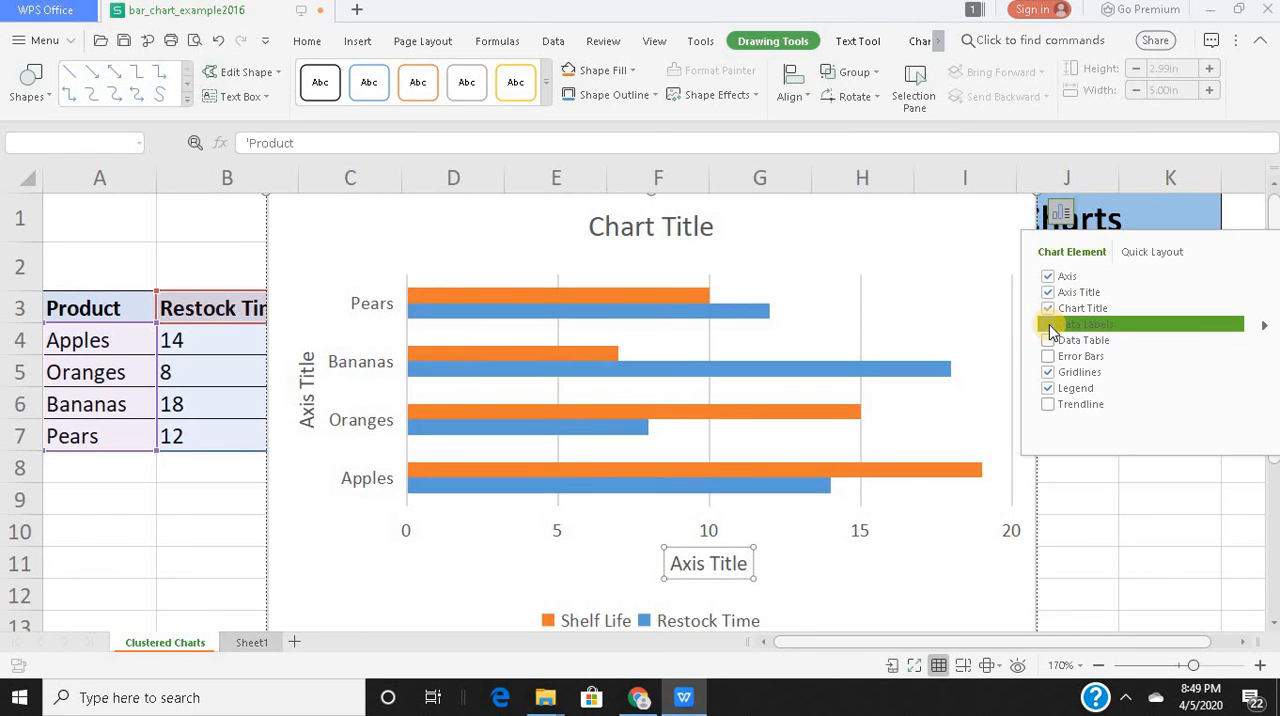
left_click(1049, 326)
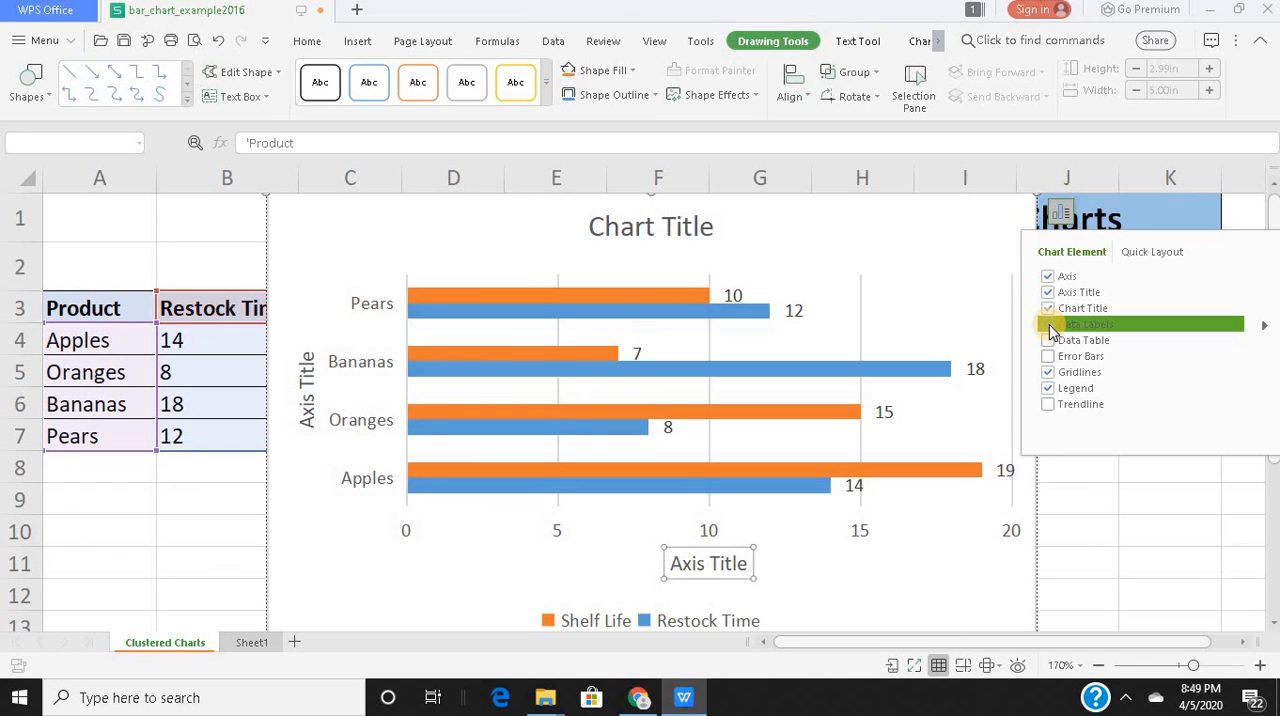
Rename the bar chart's horizontal axis title to "Days".
left_click(745, 565)
key("BackSpace")
key("BackSpace")
key("BackSpace")
key("BackSpace")
key("BackSpace")
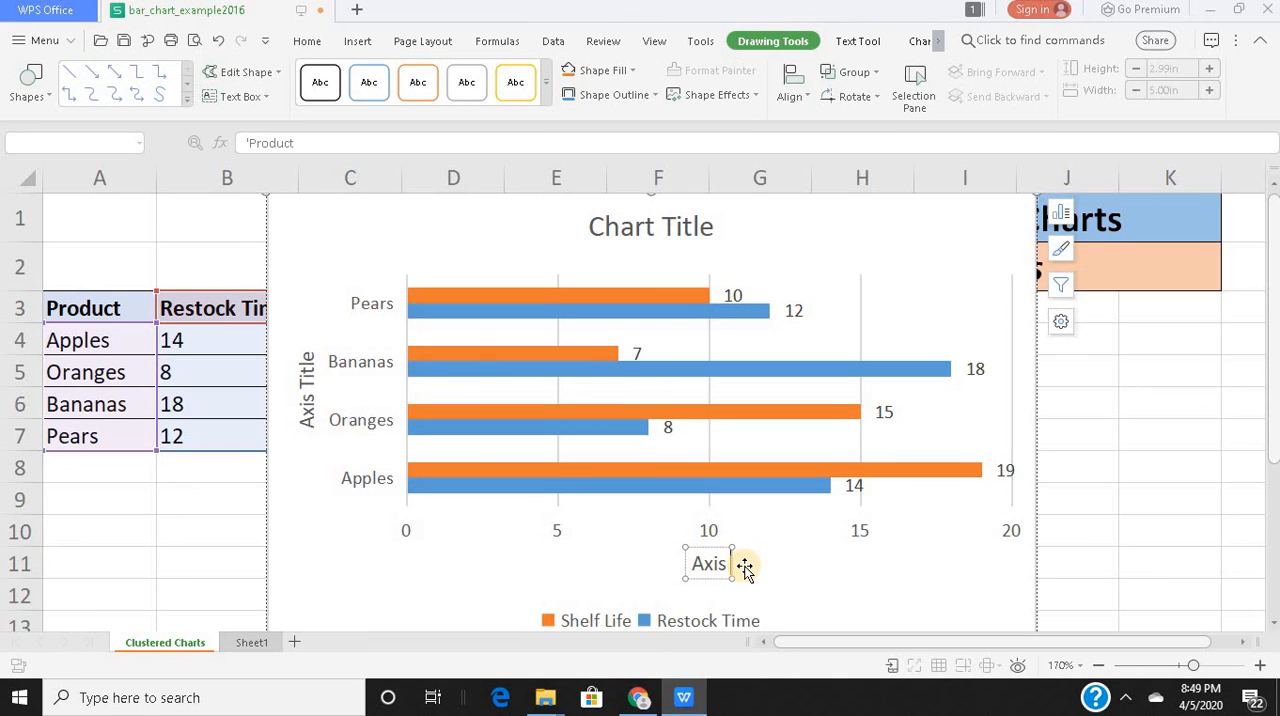
key("BackSpace")
key("BackSpace")
key("BackSpace")
key("BackSpace")
key("BackSpace")
type("Days")
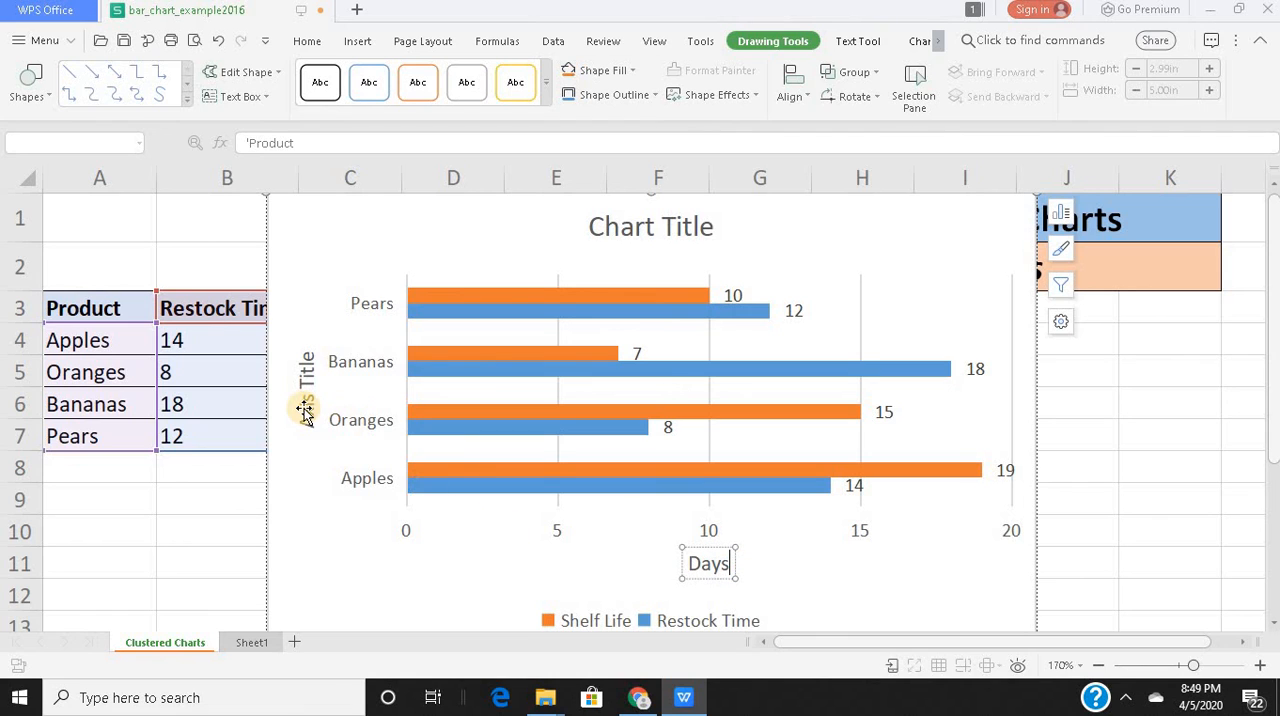
Rename the bar chart's vertical axis title to "Product".
left_click(305, 412)
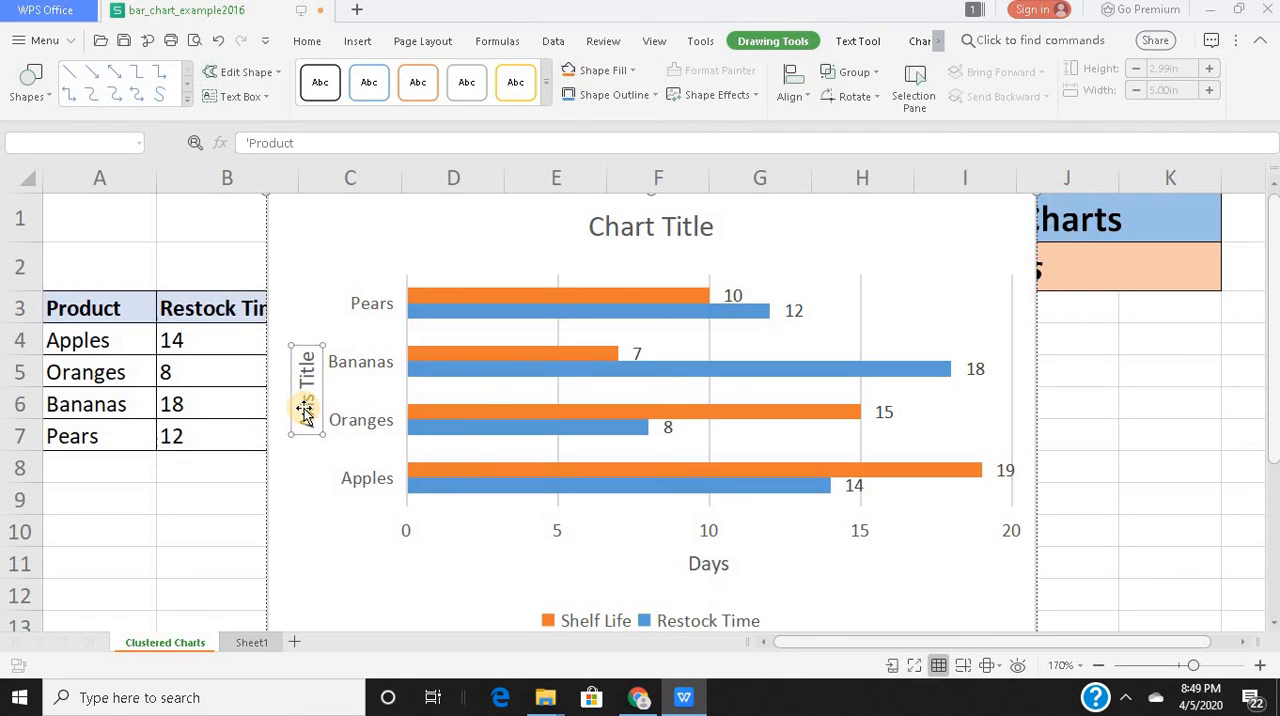
left_click(308, 357)
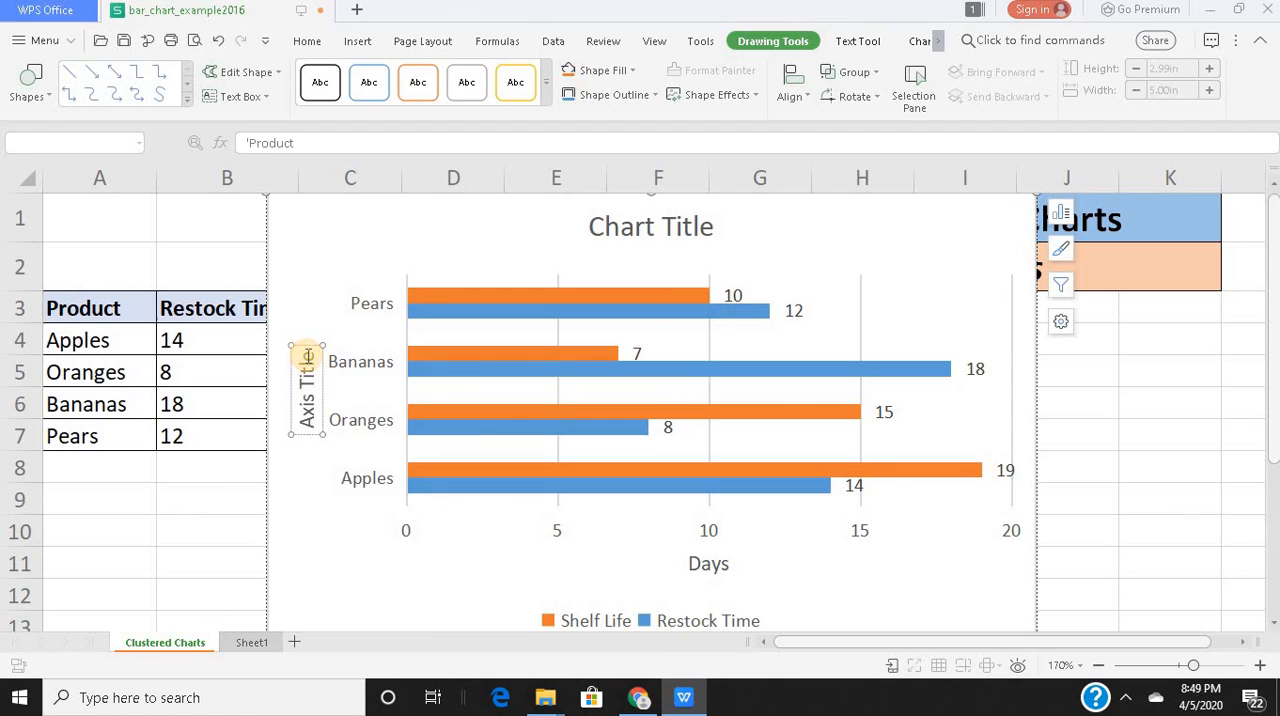
key("BackSpace")
key("BackSpace")
key("BackSpace")
key("BackSpace")
key("BackSpace")
key("BackSpace")
key("BackSpace")
key("BackSpace")
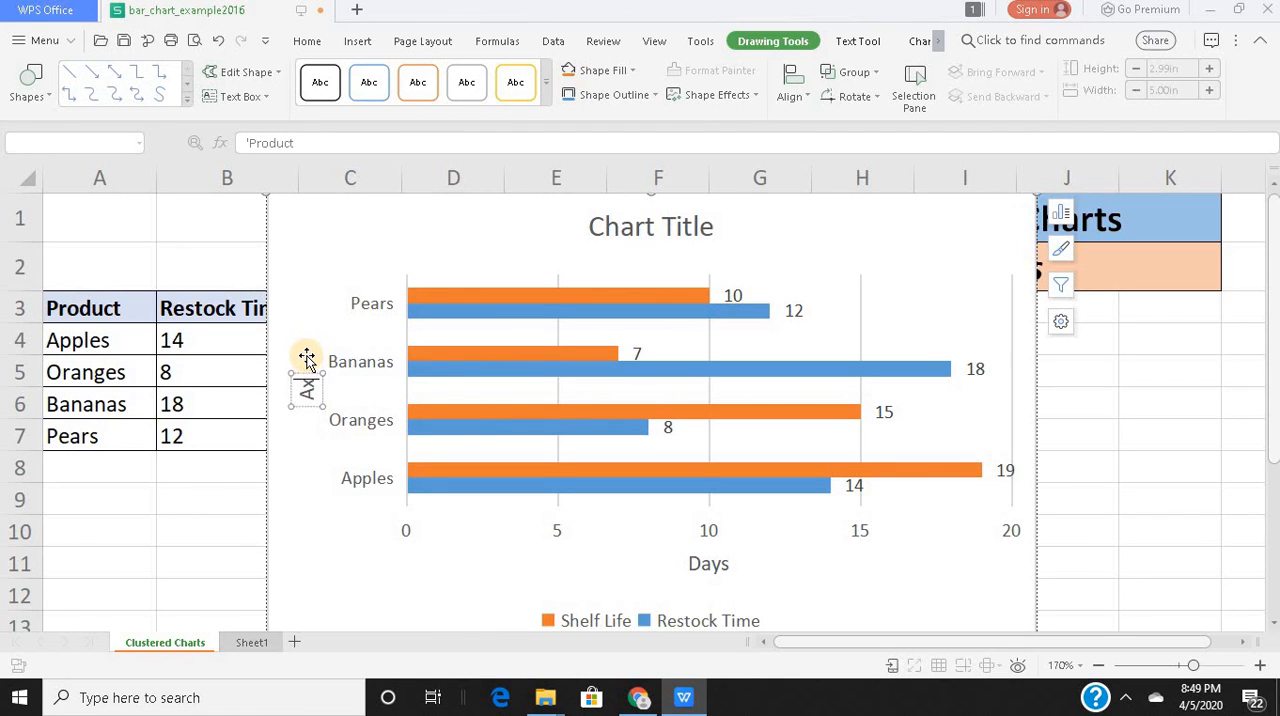
key("BackSpace")
key("BackSpace")
type("Product")
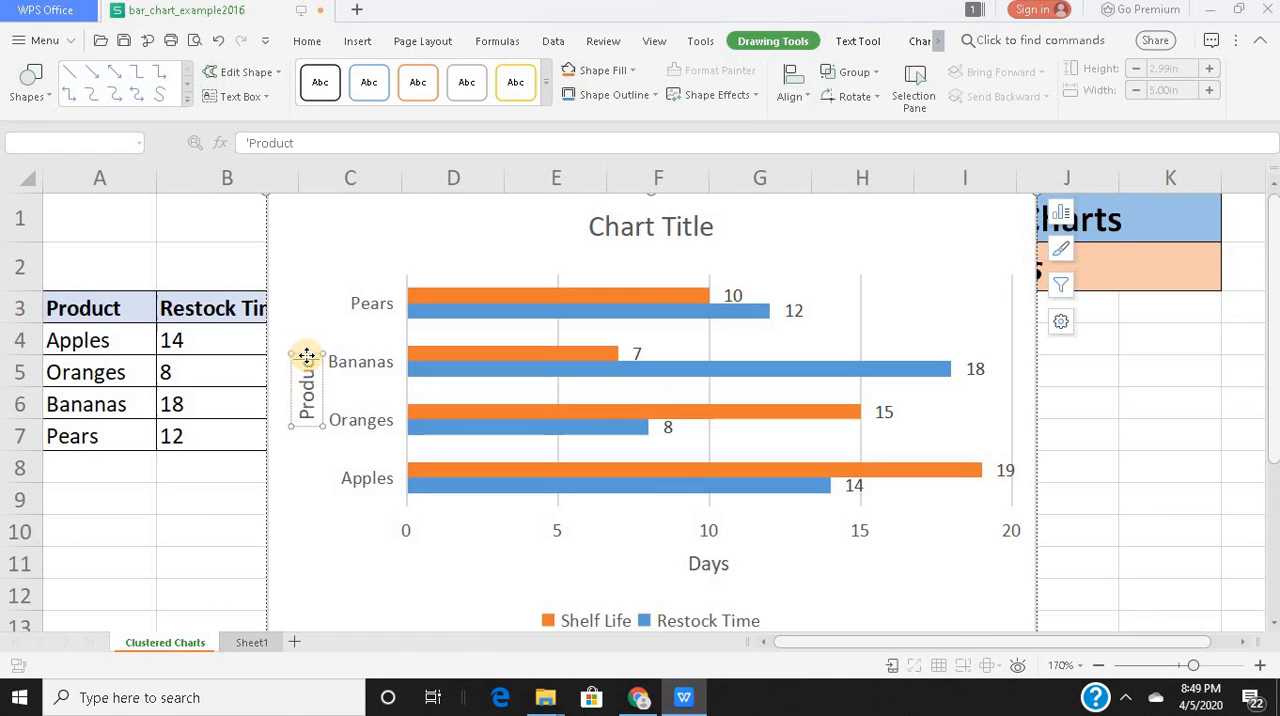
Replace the bar chart's placeholder chart title with "Clustered Bar Chart".
left_click(696, 230)
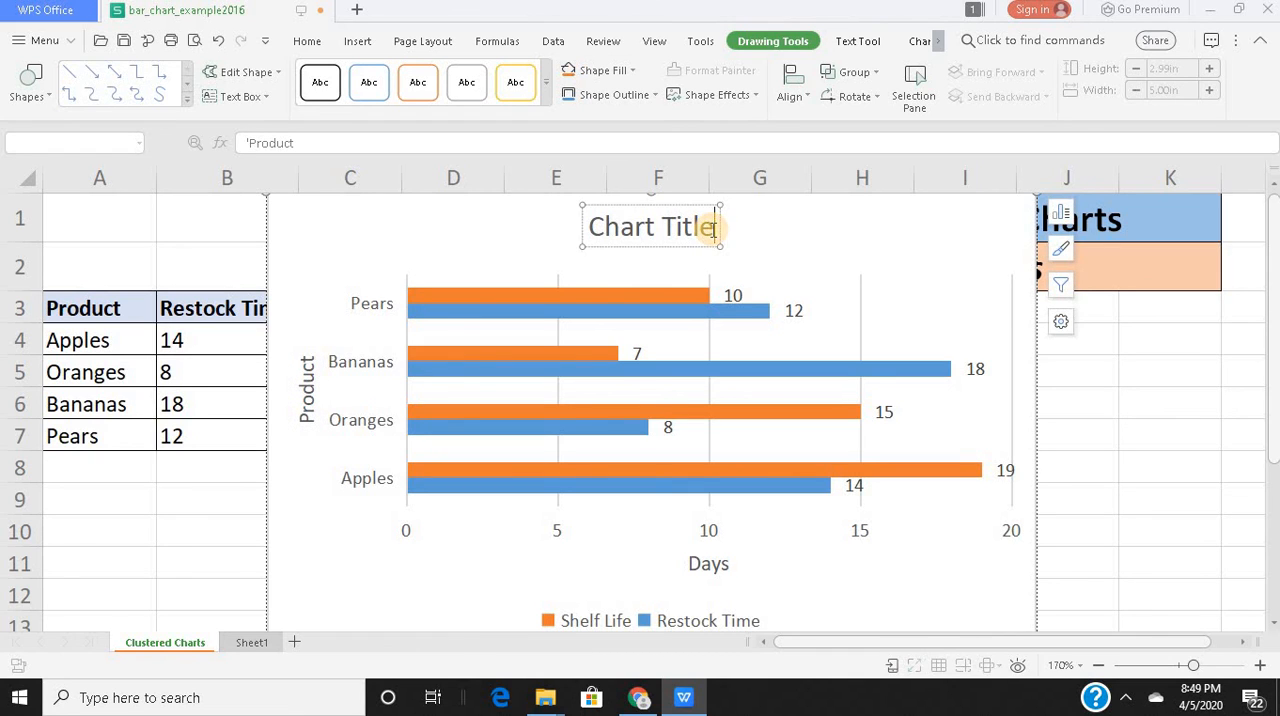
key("BackSpace")
key("BackSpace")
key("BackSpace")
key("BackSpace")
key("BackSpace")
key("BackSpace")
key("BackSpace")
key("BackSpace")
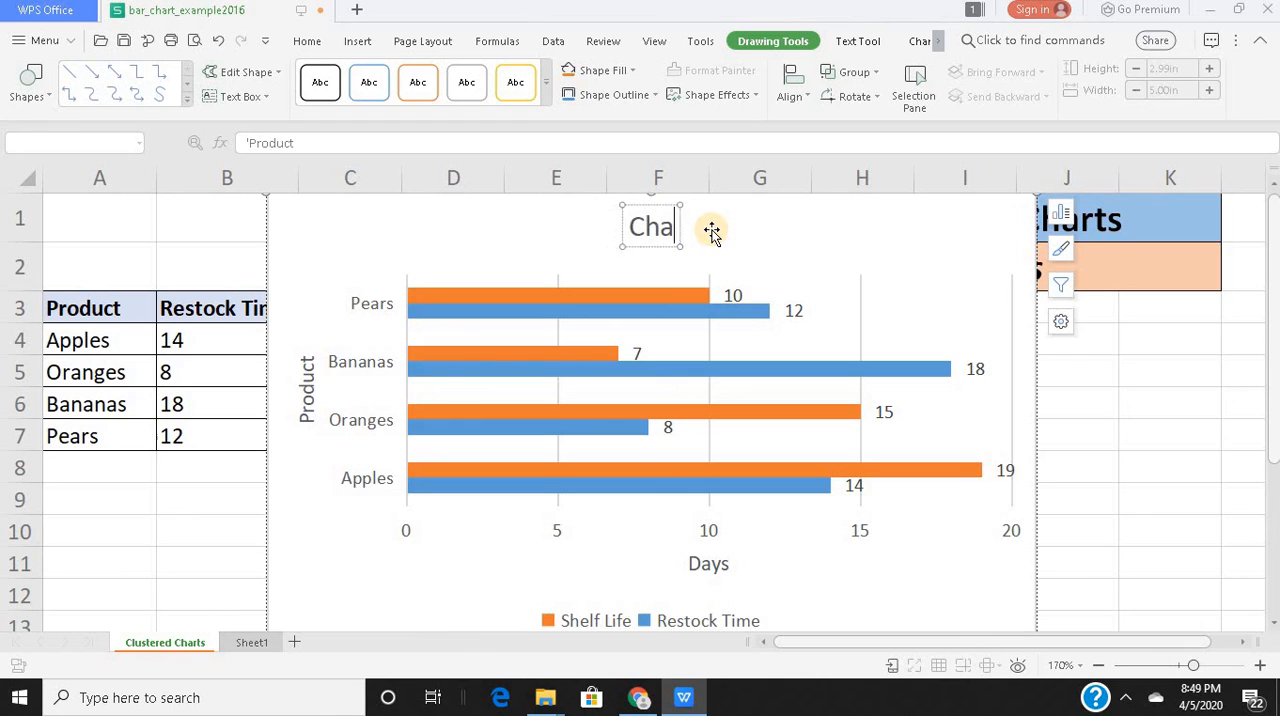
key("BackSpace")
key("BackSpace")
type("lust")
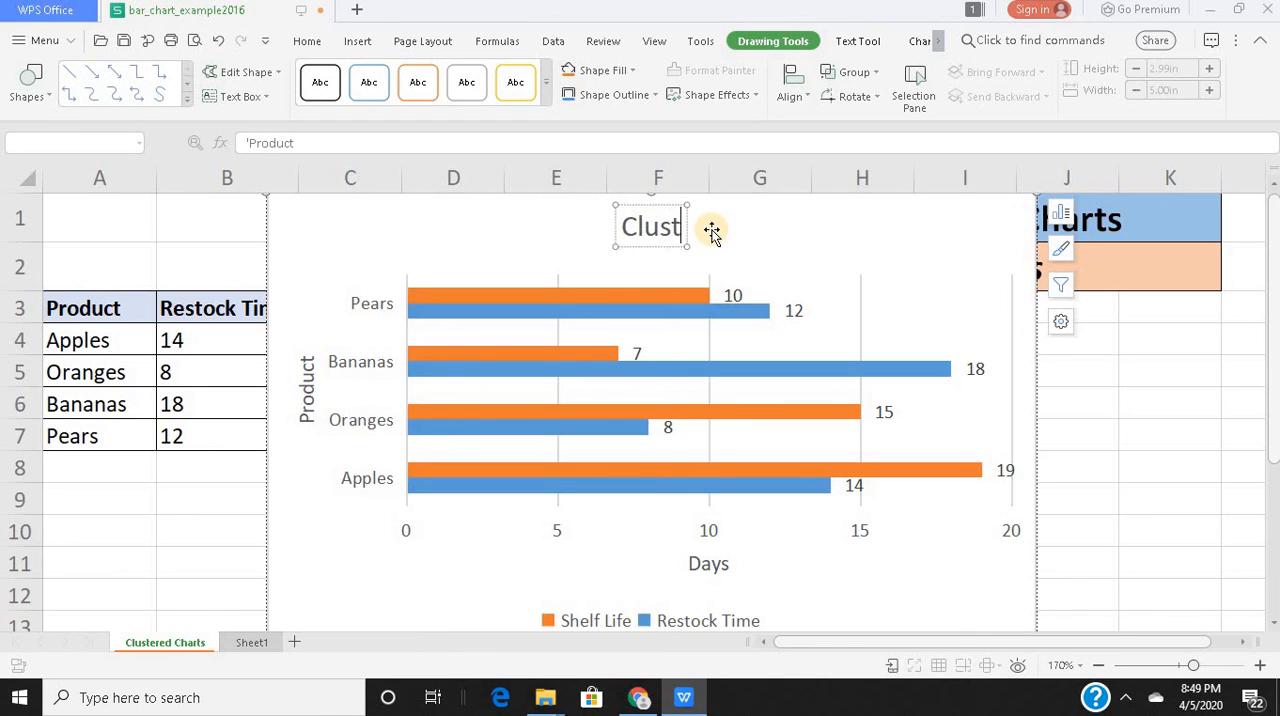
type("ered Bar")
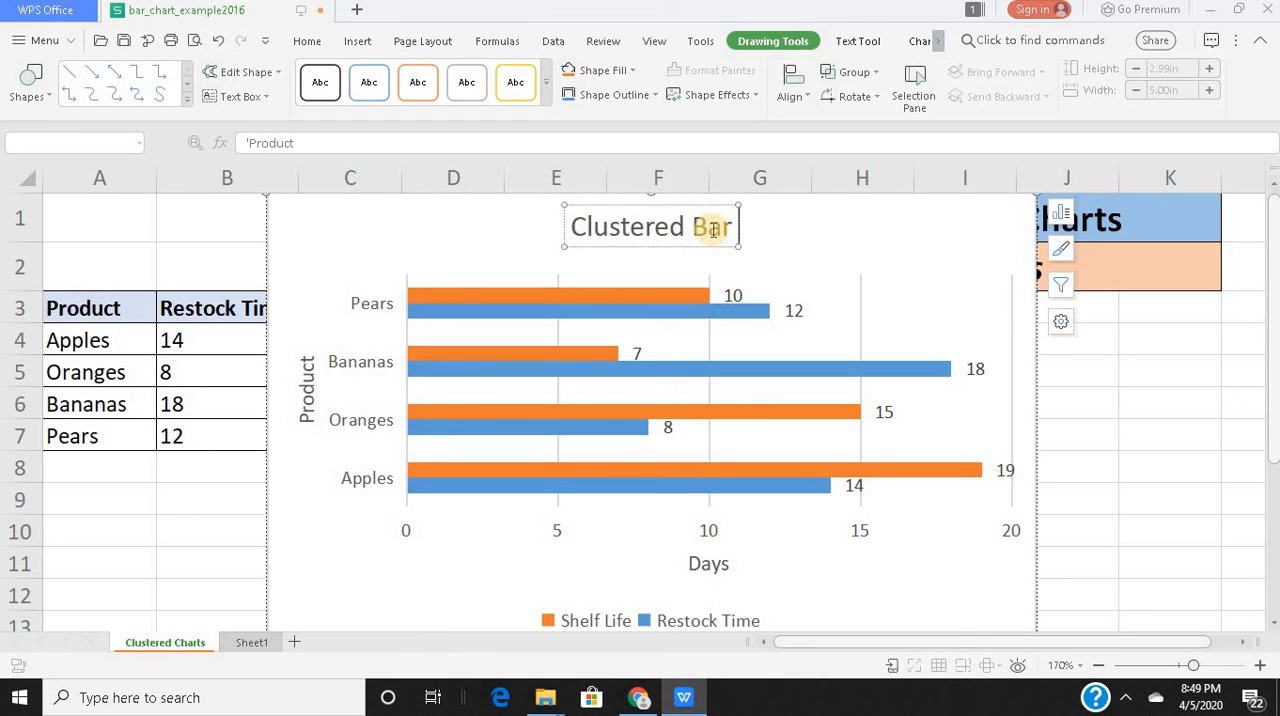
type(" Chart")
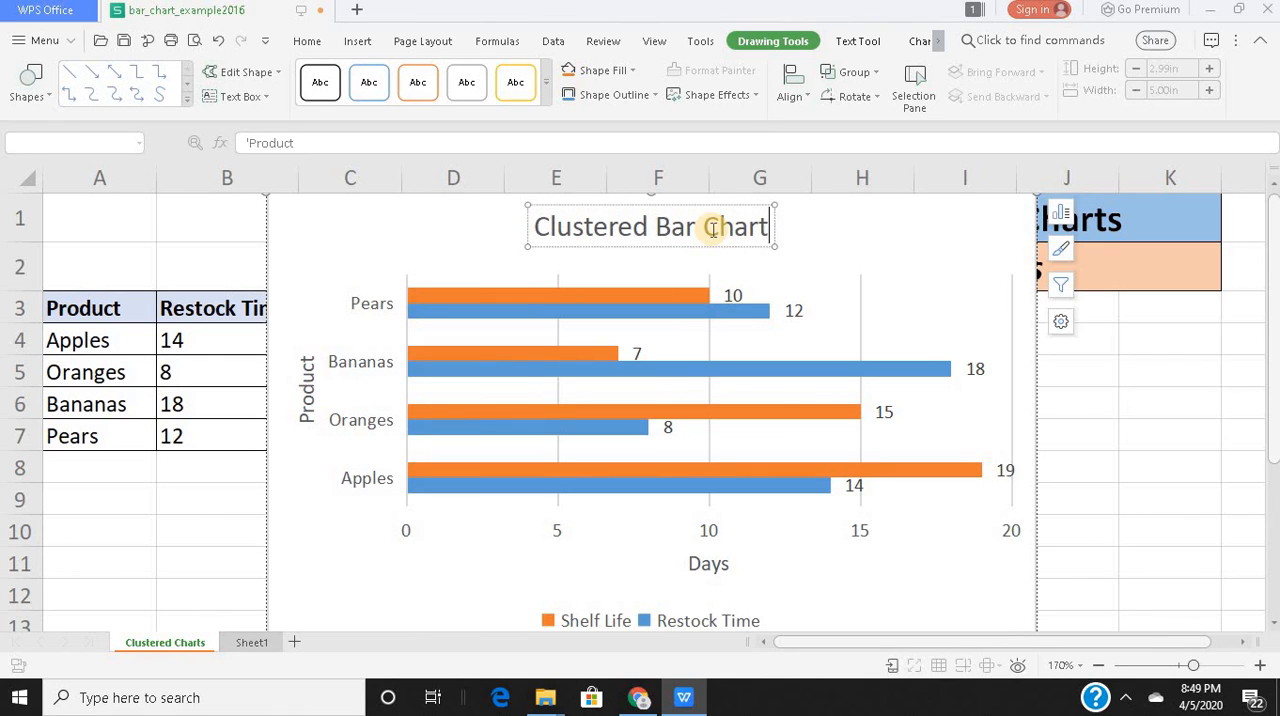